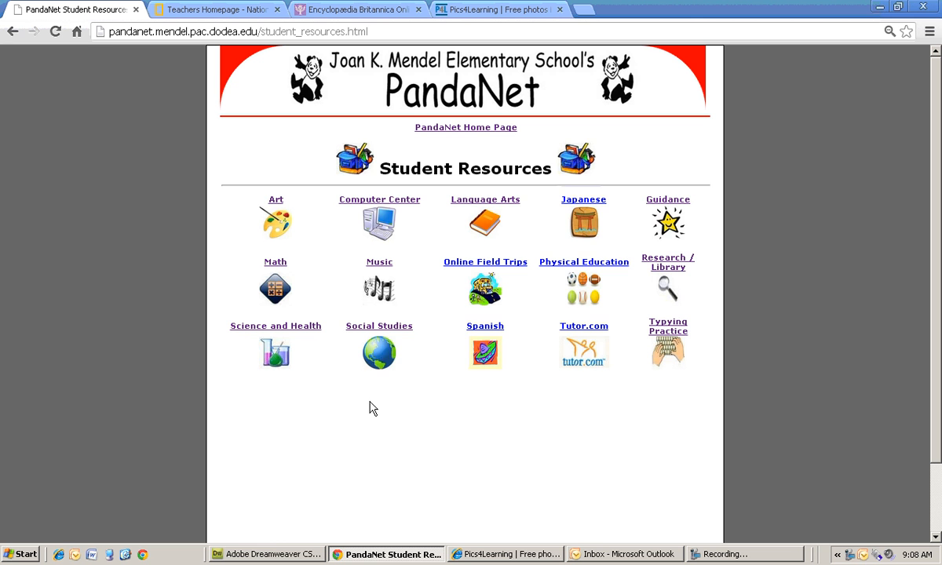
- Open Social Studies resources and follow the Map Making Interactive link
left_click(380, 355)
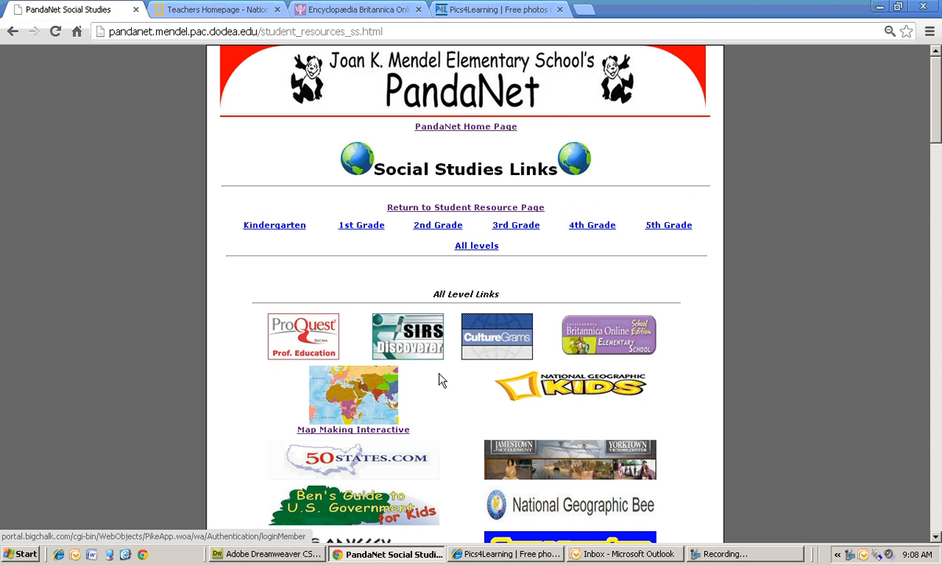
scroll(441, 381, "down", 1)
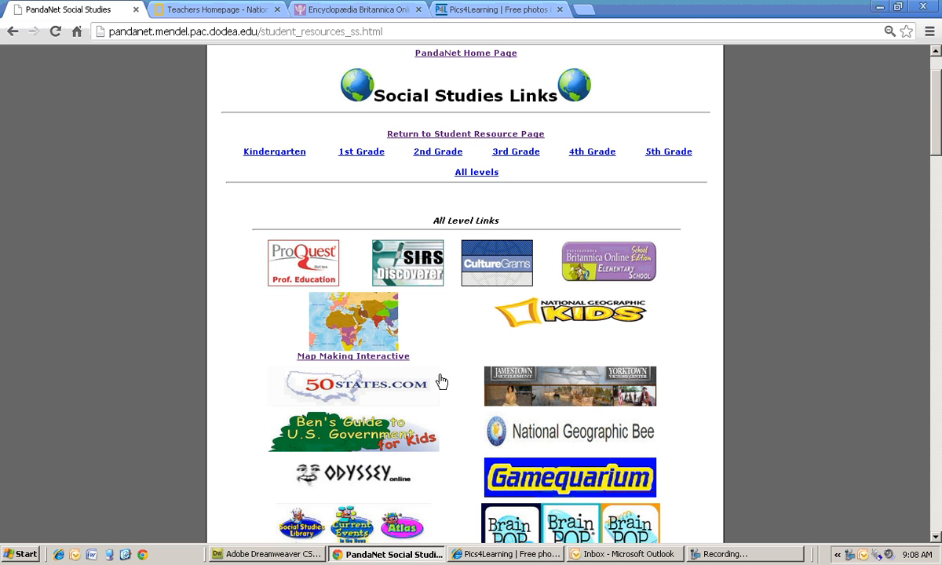
left_click(348, 338)
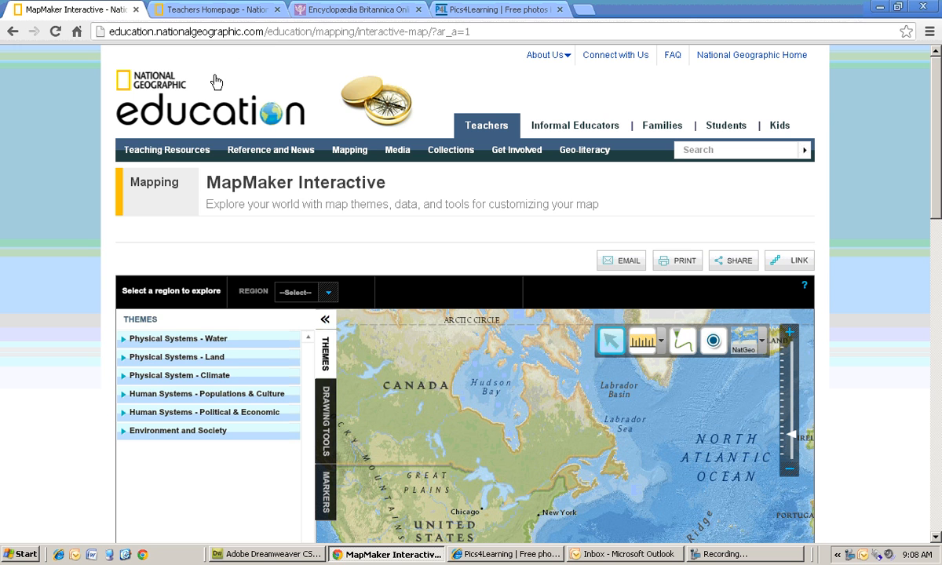
- Reopen MapMaker Interactive from the Mapping menu and bring the map into view
mouse_move(360, 151)
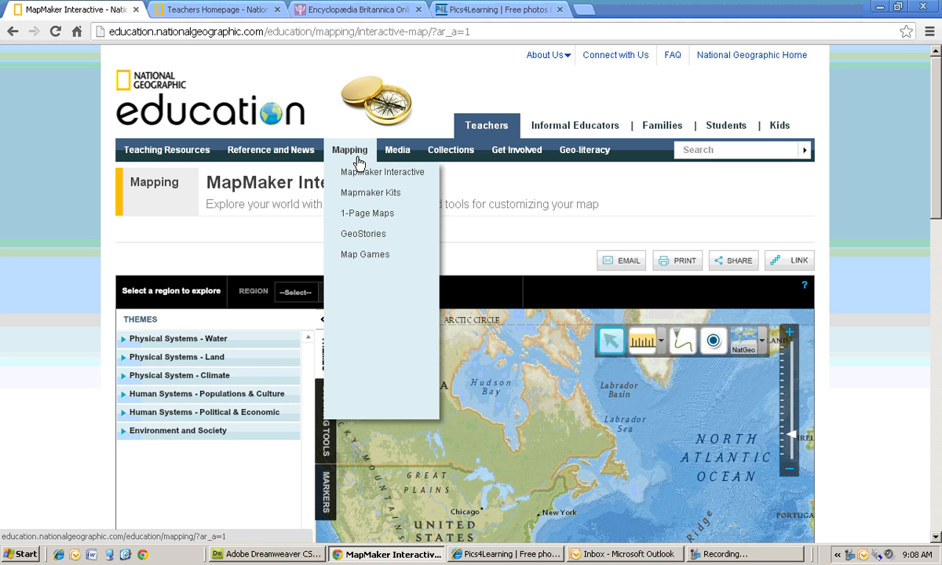
left_click(362, 172)
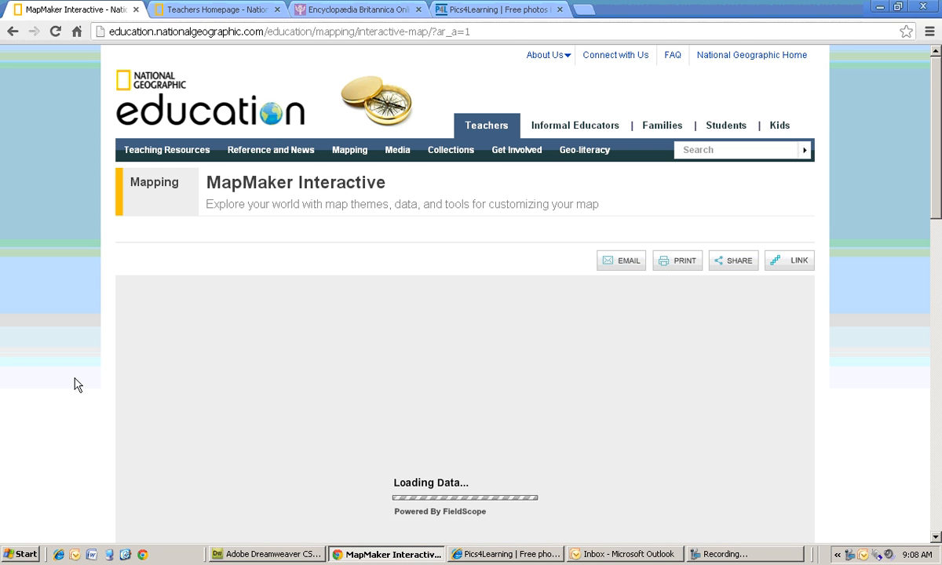
scroll(75, 385, "down", 2)
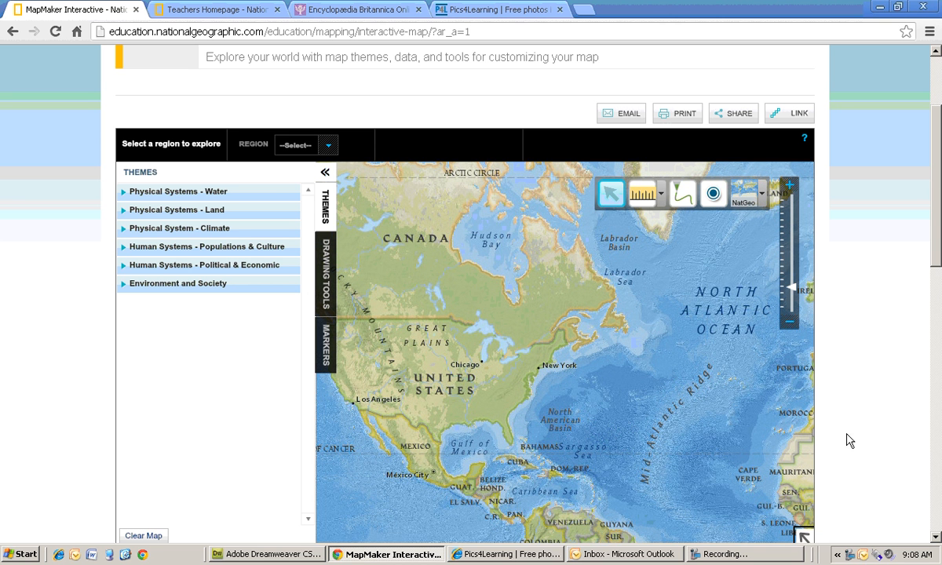
scroll(850, 441, "down", 1)
- Pan the map to explore different parts of the world
mouse_move(743, 367)
left_mouse_down()
mouse_move(580, 305)
mouse_move(413, 192)
mouse_move(454, 355)
mouse_move(526, 244)
mouse_move(474, 232)
left_mouse_up()
left_click_drag(710, 294, 395, 284)
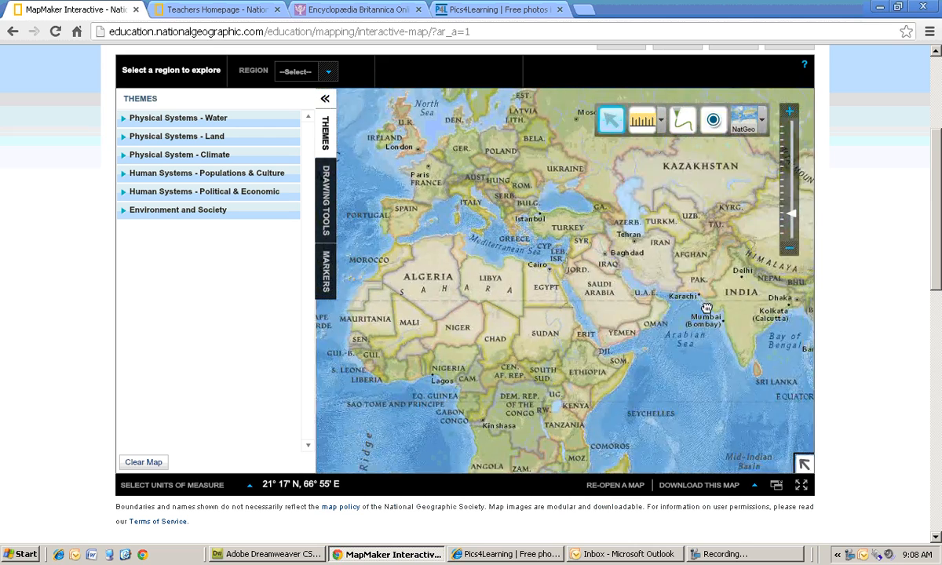
left_click_drag(706, 309, 393, 236)
left_click_drag(541, 286, 384, 267)
left_click_drag(471, 285, 422, 285)
left_click_drag(746, 314, 419, 295)
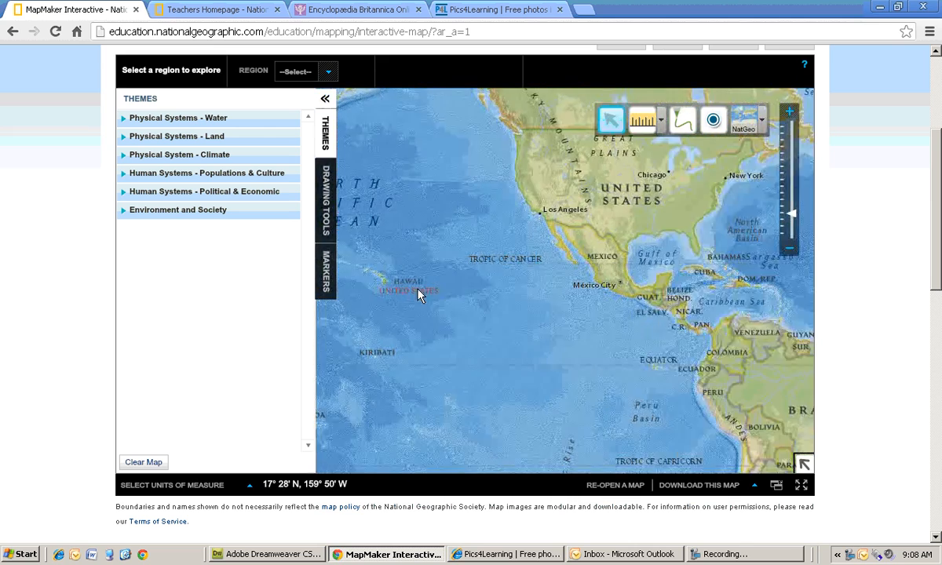
mouse_move(651, 299)
left_mouse_down()
mouse_move(533, 311)
mouse_move(431, 304)
mouse_move(452, 318)
mouse_move(659, 317)
mouse_move(568, 320)
mouse_move(564, 307)
mouse_move(442, 309)
mouse_move(764, 295)
left_mouse_up()
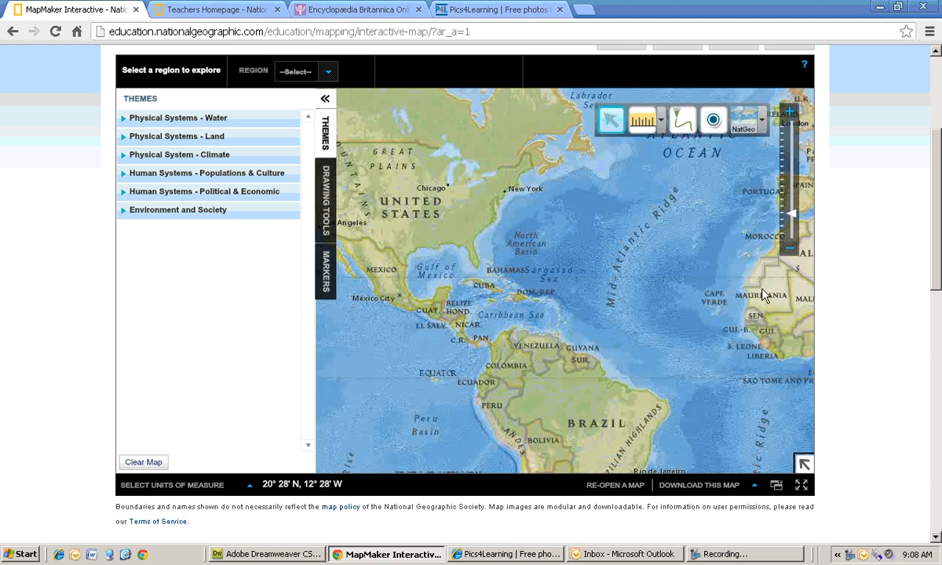
- Open the overview map and move its extent box to shift the view
left_click(797, 461)
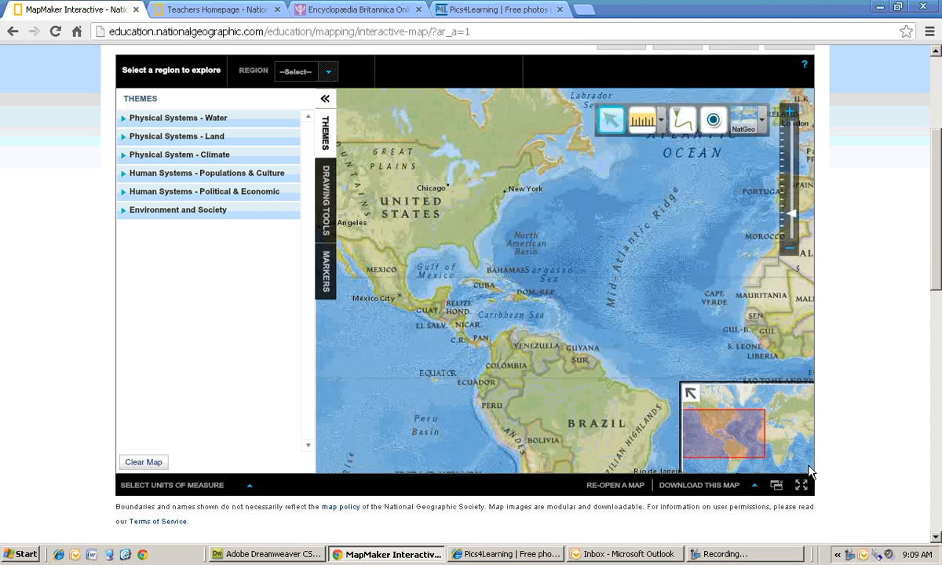
left_click_drag(807, 463, 703, 436)
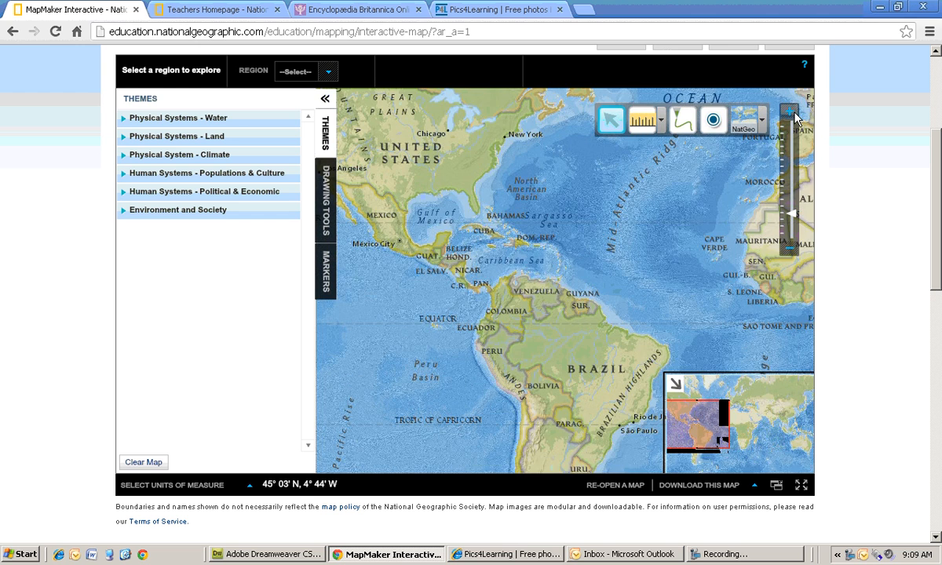
- Zoom the map in three levels on Central America, then back out two levels
left_click(790, 112)
left_click(790, 112)
left_click(790, 112)
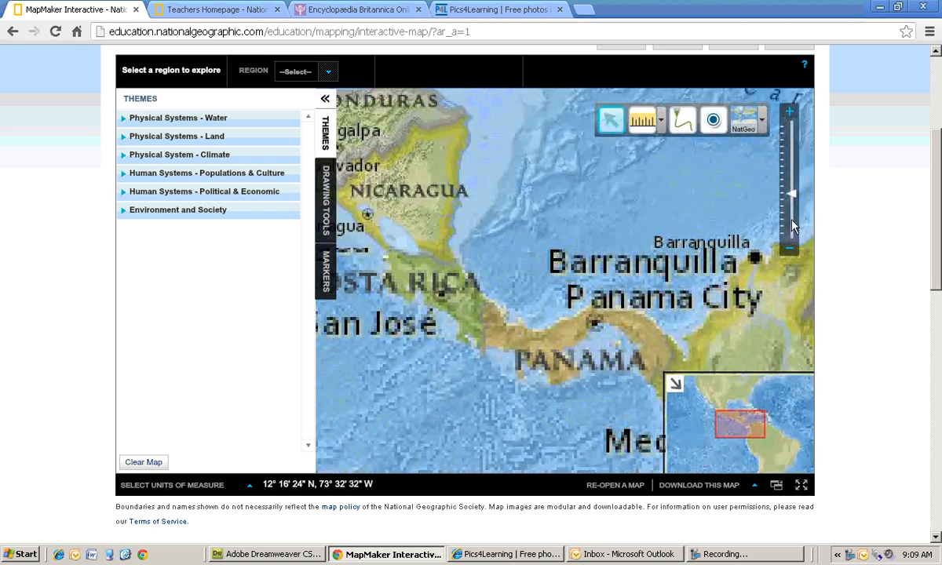
left_click(790, 249)
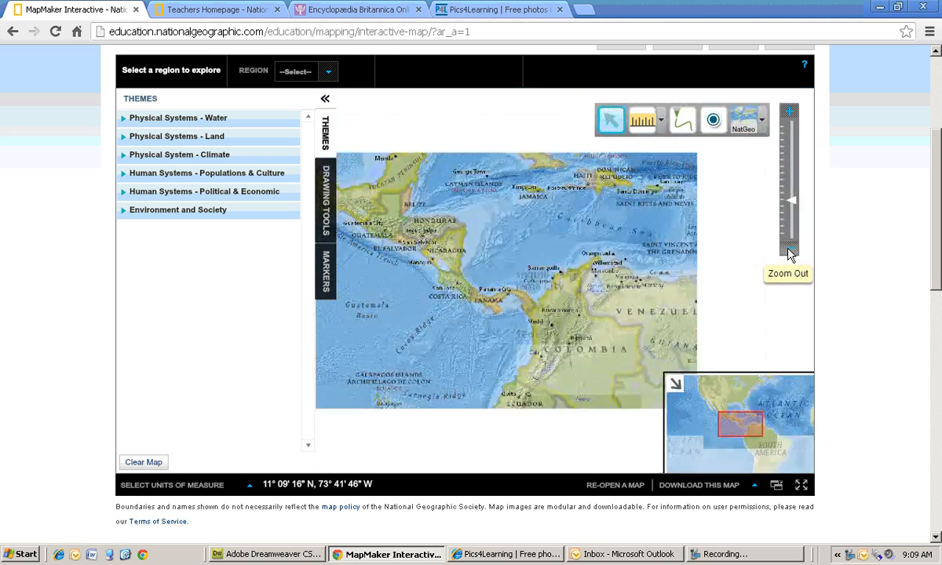
left_click(790, 251)
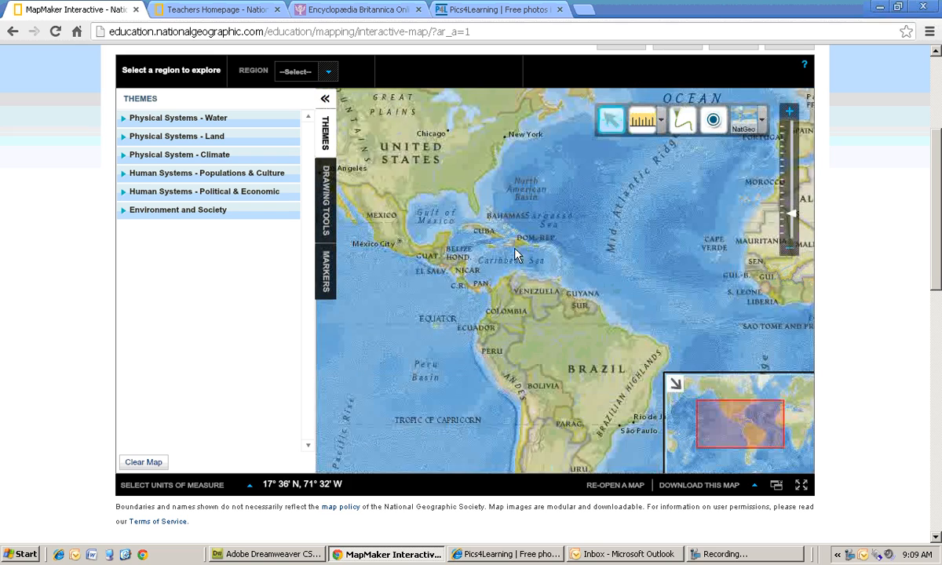
- Pan and zoom out to a full world view
left_click_drag(466, 190, 541, 321)
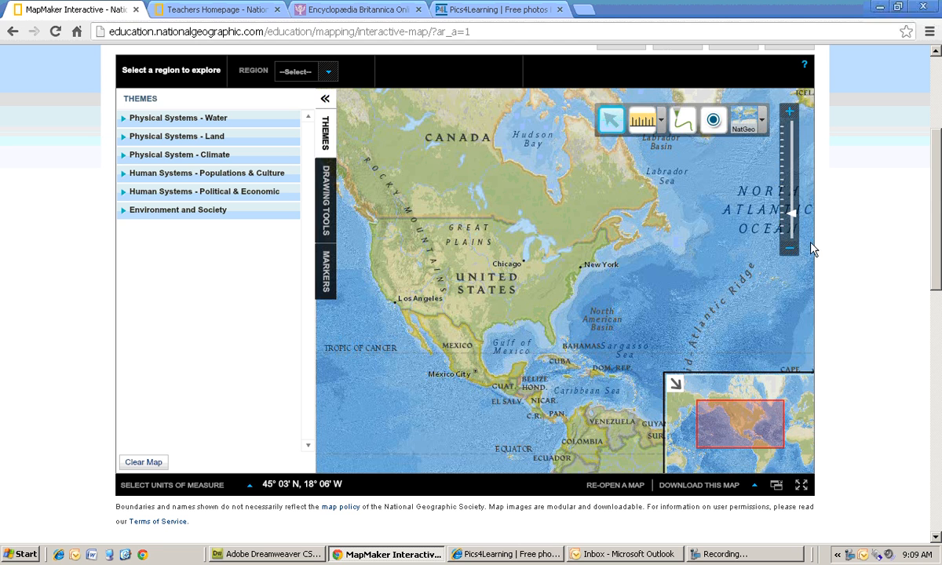
left_click(790, 250)
left_click(790, 250)
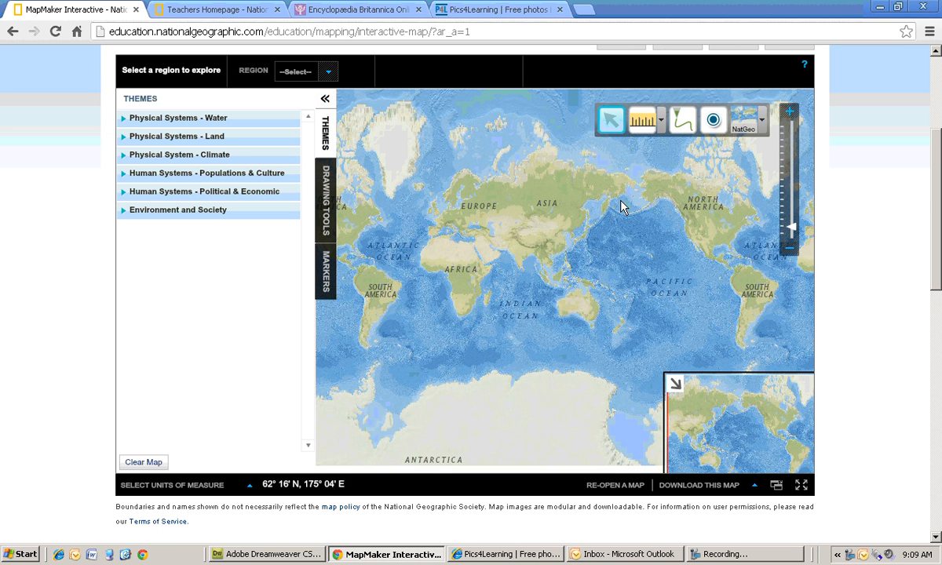
left_click_drag(458, 285, 515, 267)
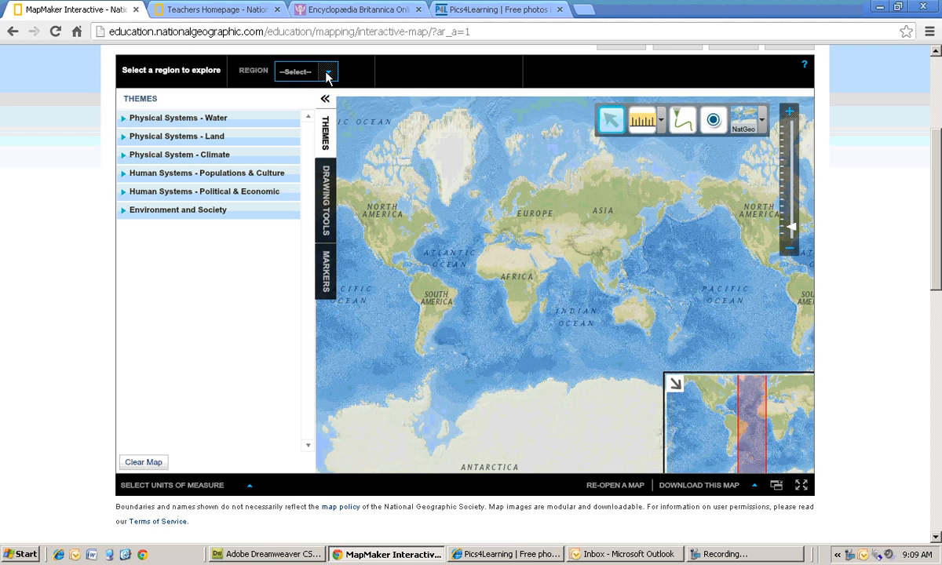
- Select Africa as the region to explore and center the continent
left_click(329, 75)
left_click(303, 124)
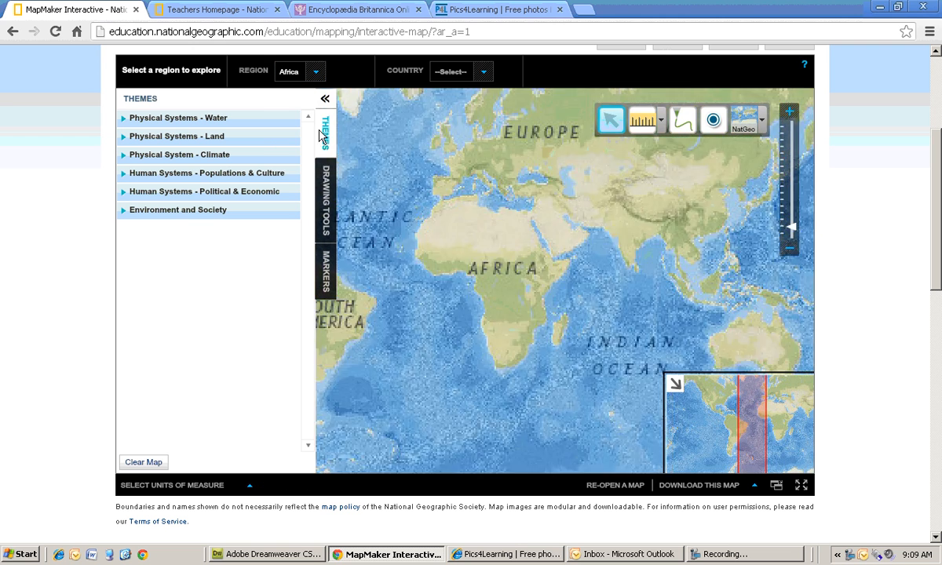
left_click_drag(439, 271, 496, 279)
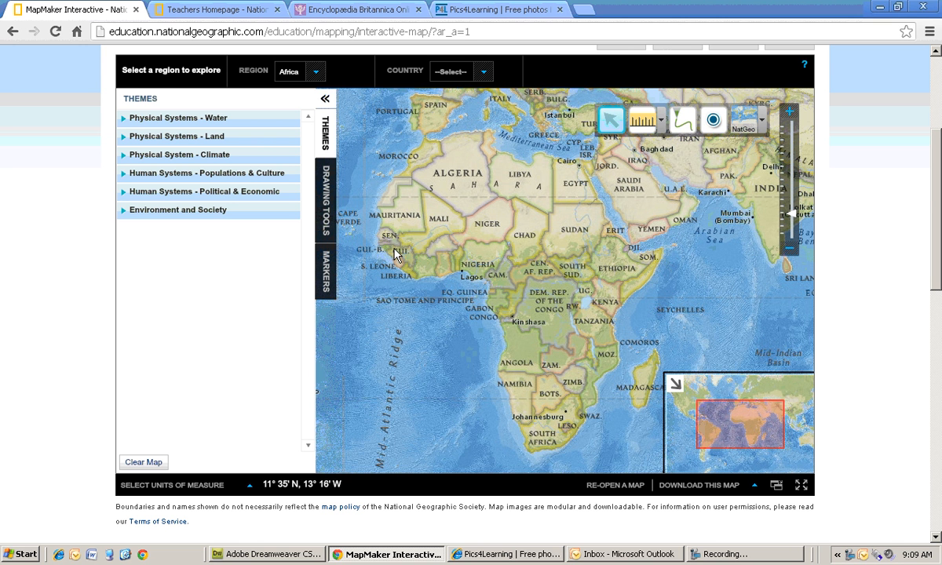
- Activate the measure tool in kilometers and measure a line across northern Africa from Senegal to the Red Sea
left_click(665, 130)
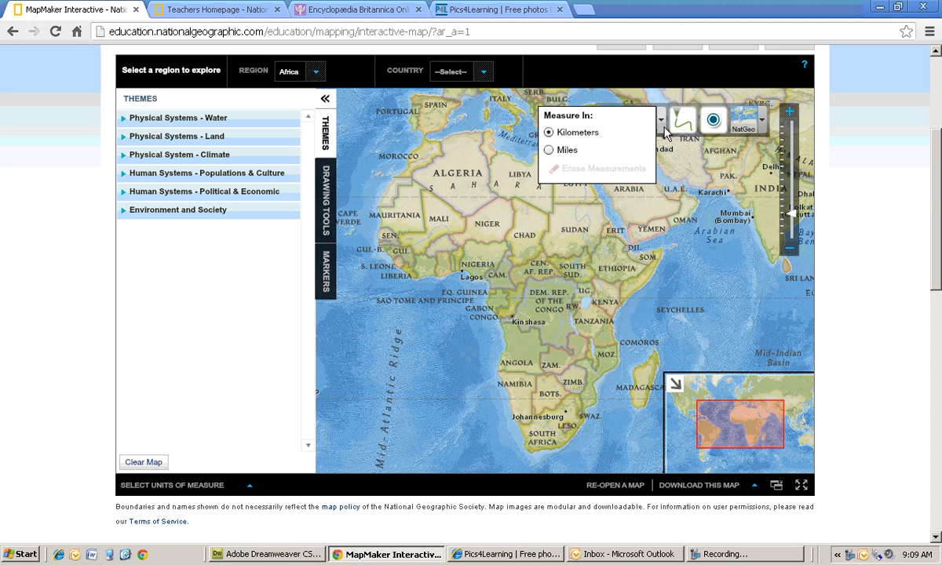
left_click(664, 128)
left_click(663, 127)
left_click(589, 133)
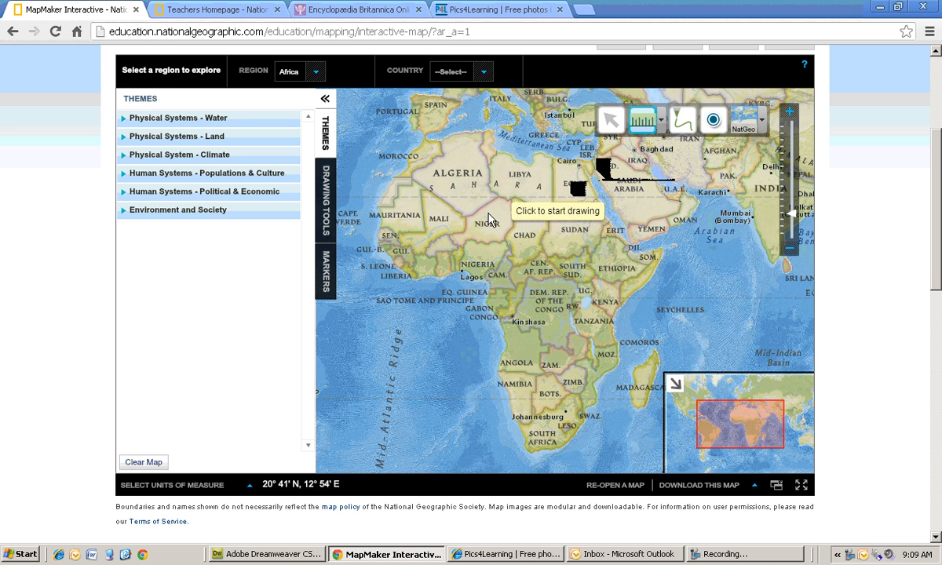
left_click(380, 229)
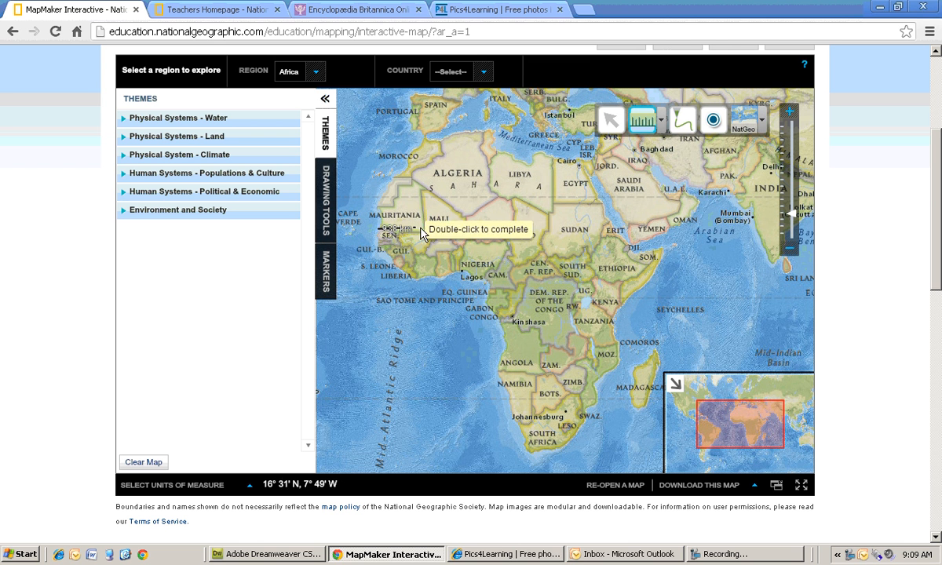
double_click(620, 232)
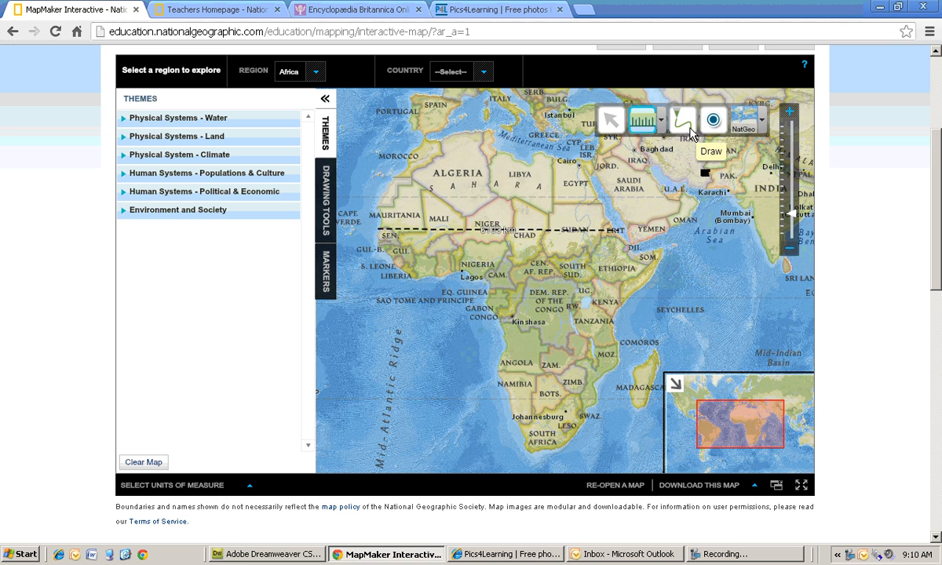
- Preview the Satellite and Streets basemaps, then switch back to NatGeo
left_click(764, 125)
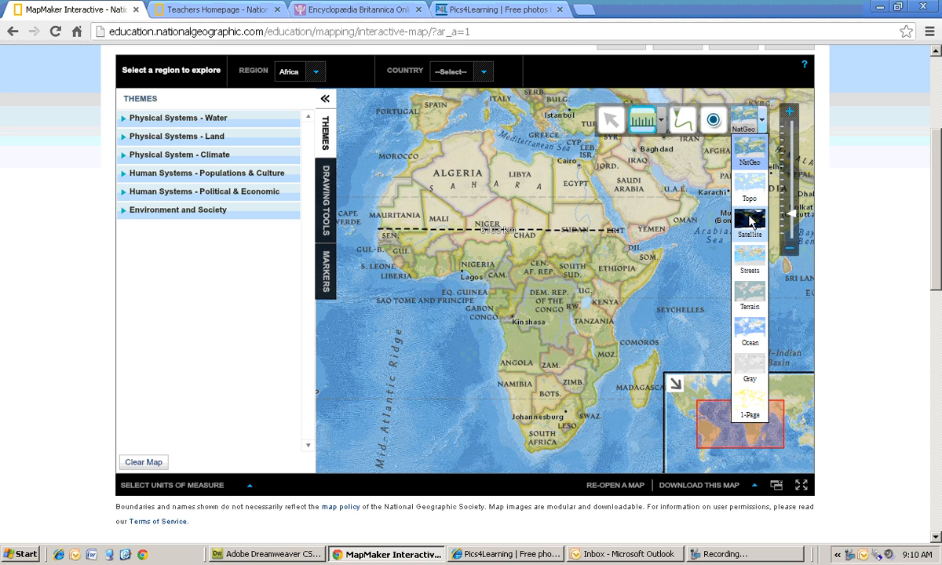
left_click(750, 226)
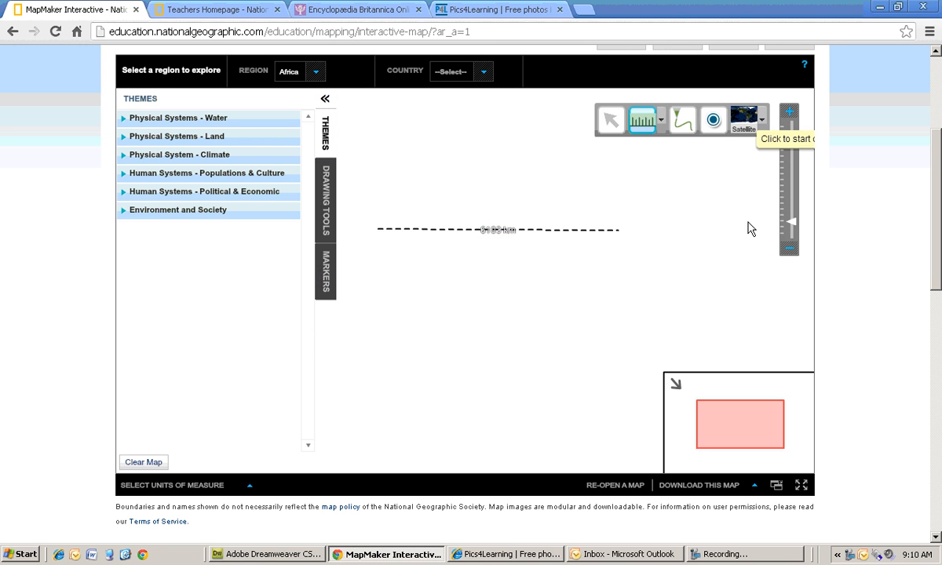
left_click(761, 122)
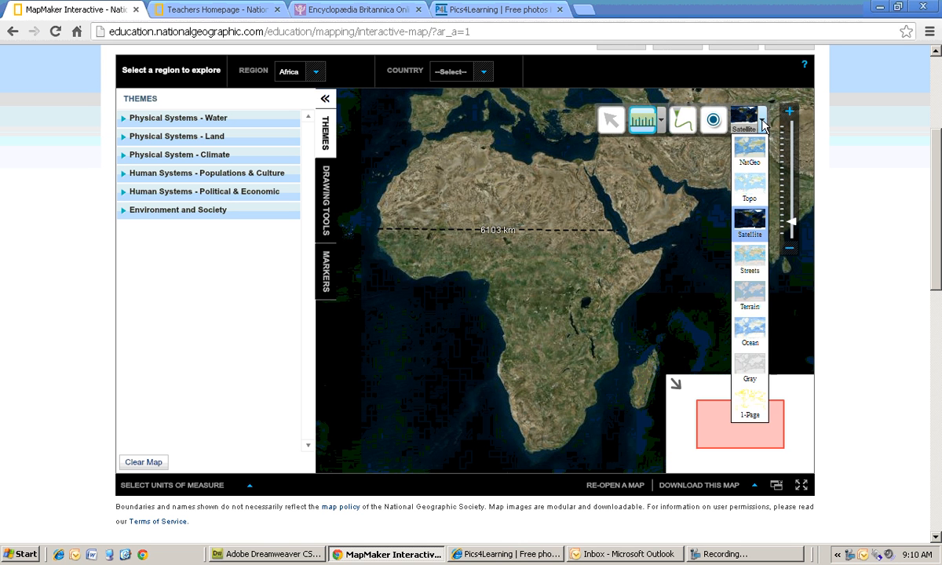
left_click(749, 265)
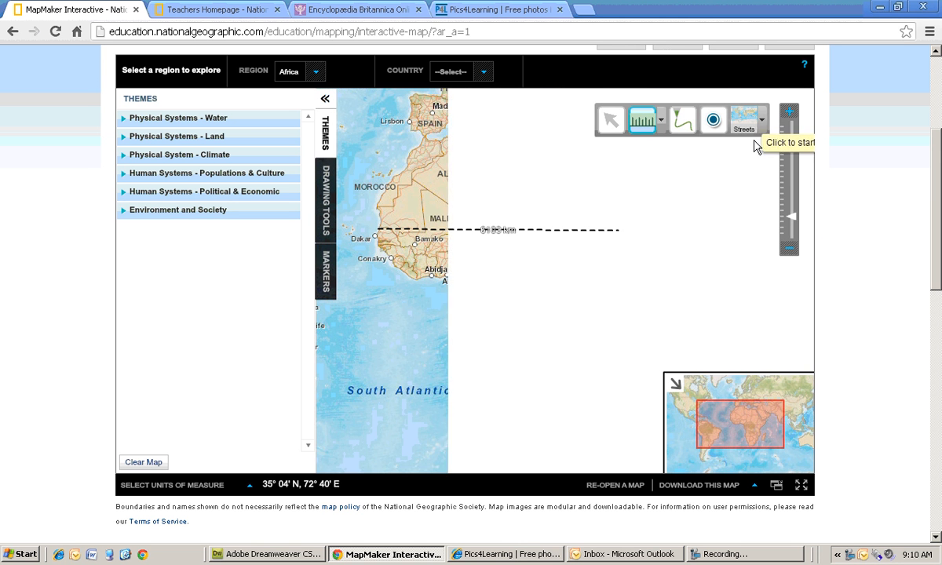
left_click(761, 132)
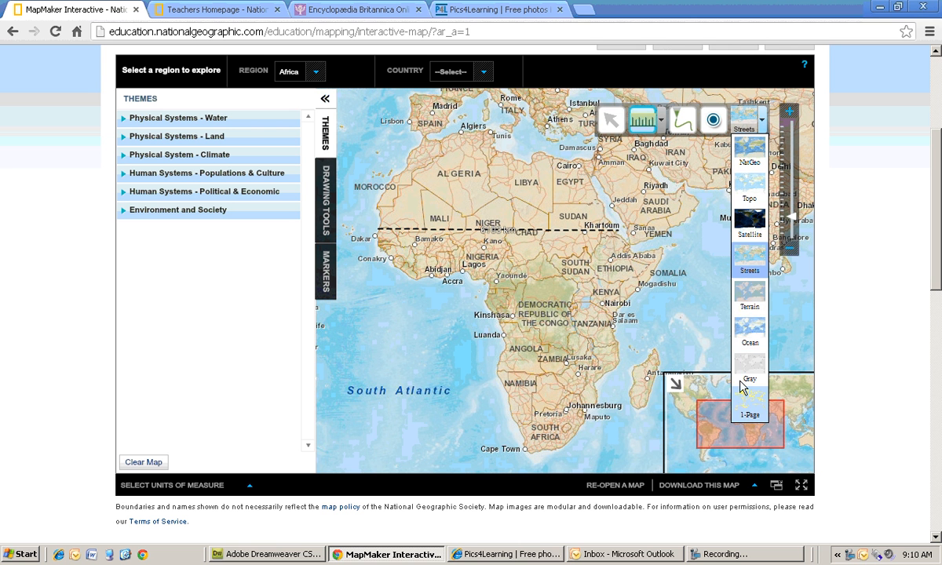
left_click(748, 156)
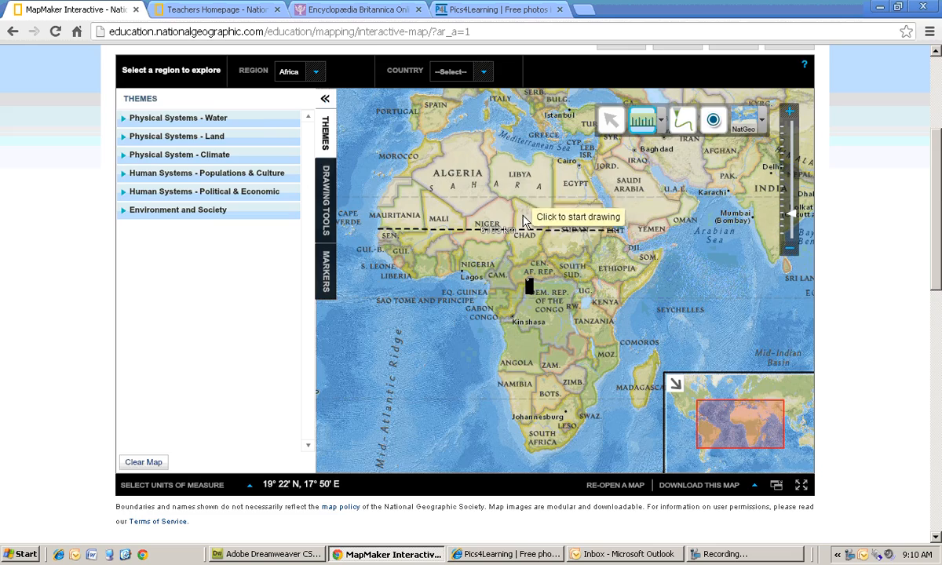
- Zoom into southwestern Nigeria around Lagos and Ibadan
scroll(524, 219, "up", 3)
scroll(532, 354, "up", 2)
scroll(543, 406, "up", 1)
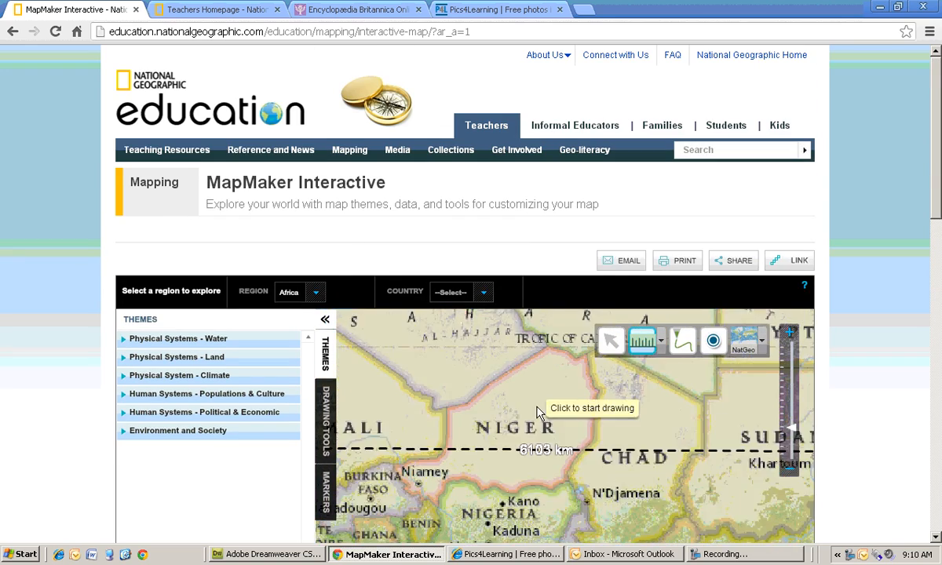
scroll(871, 420, "down", 2)
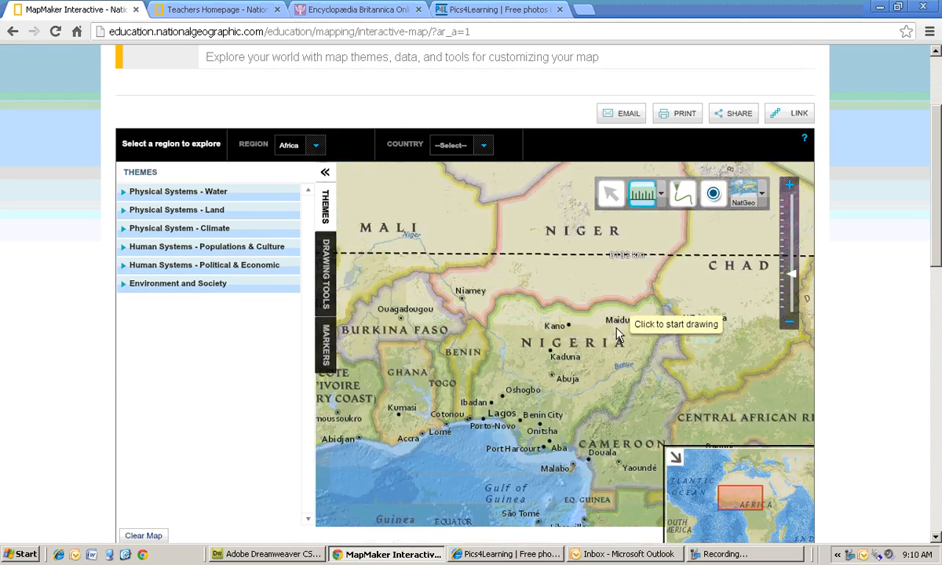
scroll(582, 358, "up", 4)
scroll(530, 430, "up", 2)
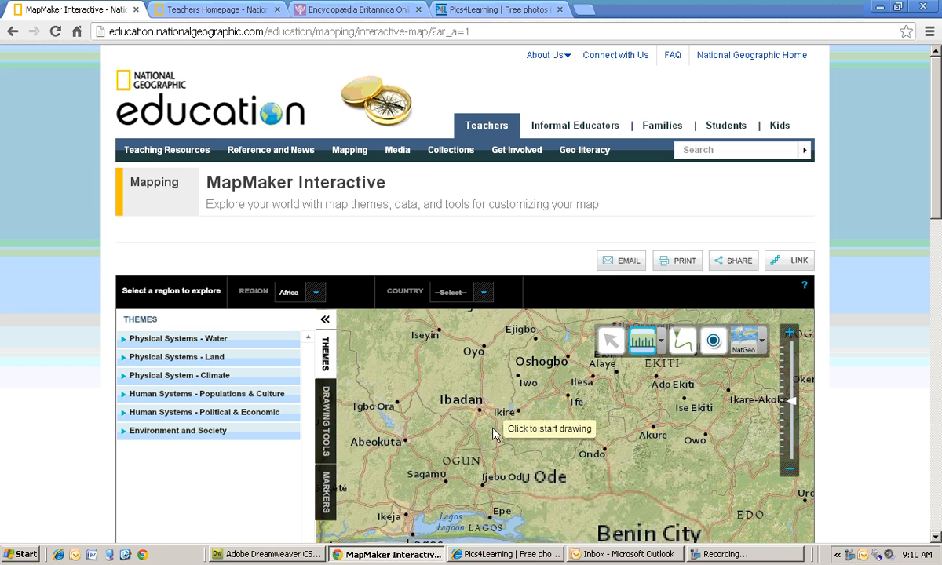
scroll(492, 426, "up", 1)
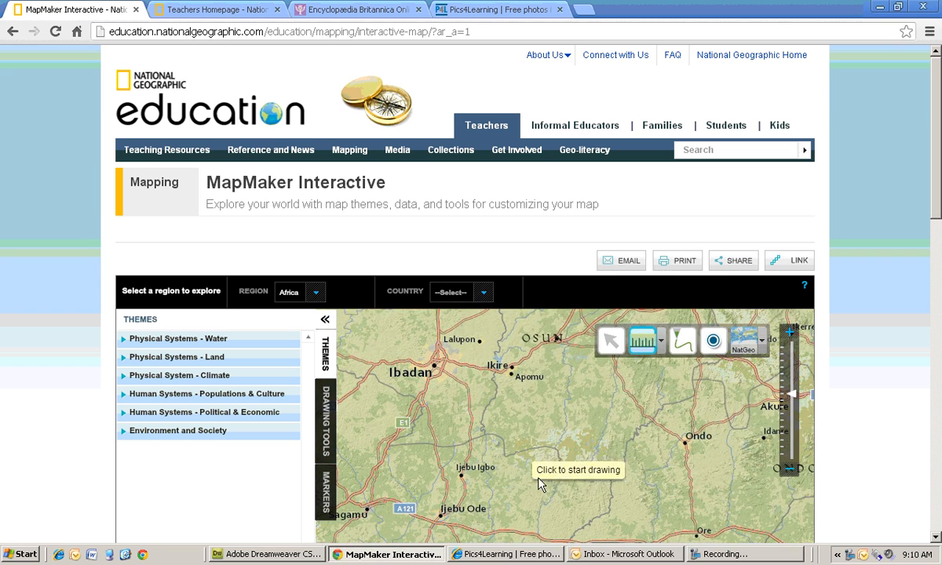
scroll(888, 444, "down", 2)
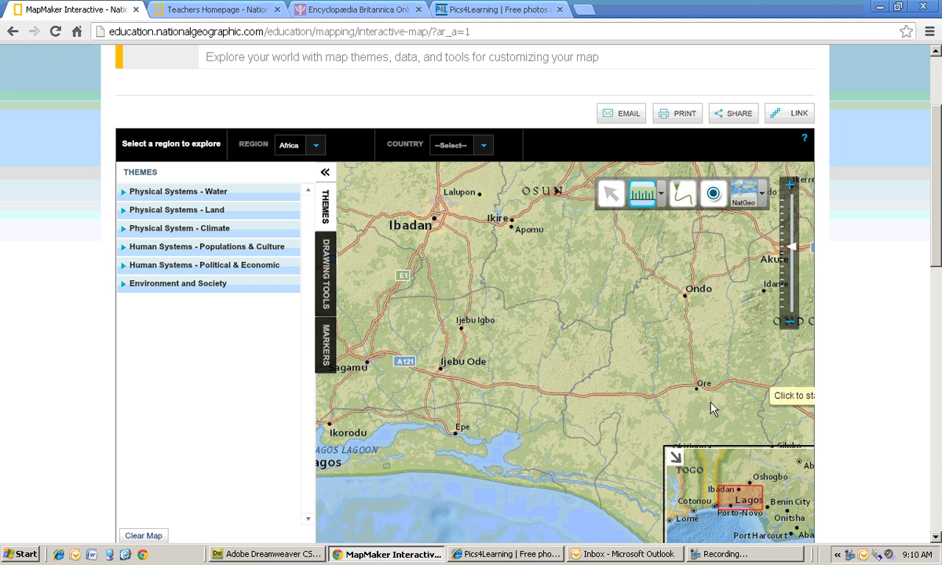
left_click_drag(470, 357, 542, 386)
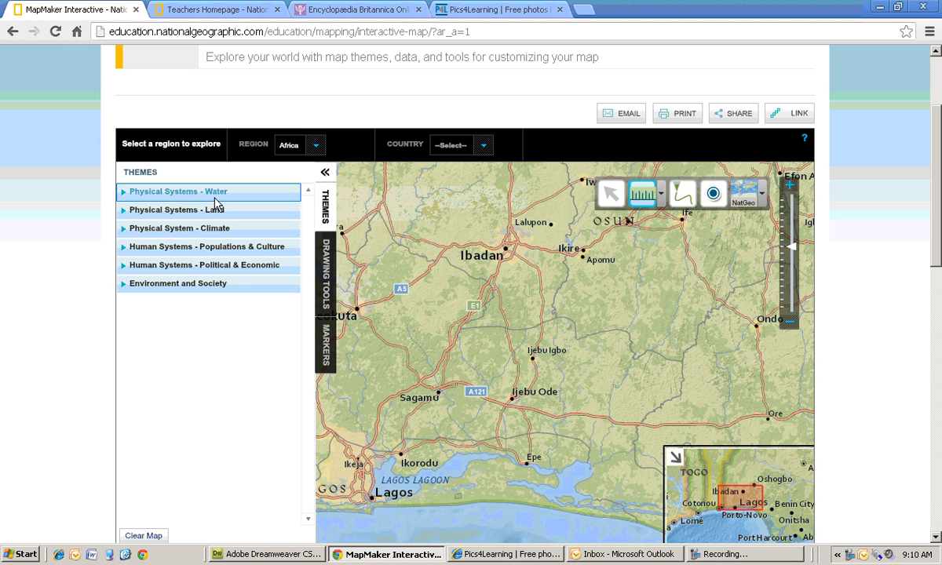
- Preview the Ocean Chlorophyll layer under Physical Systems - Water and switch it off again
left_click(172, 195)
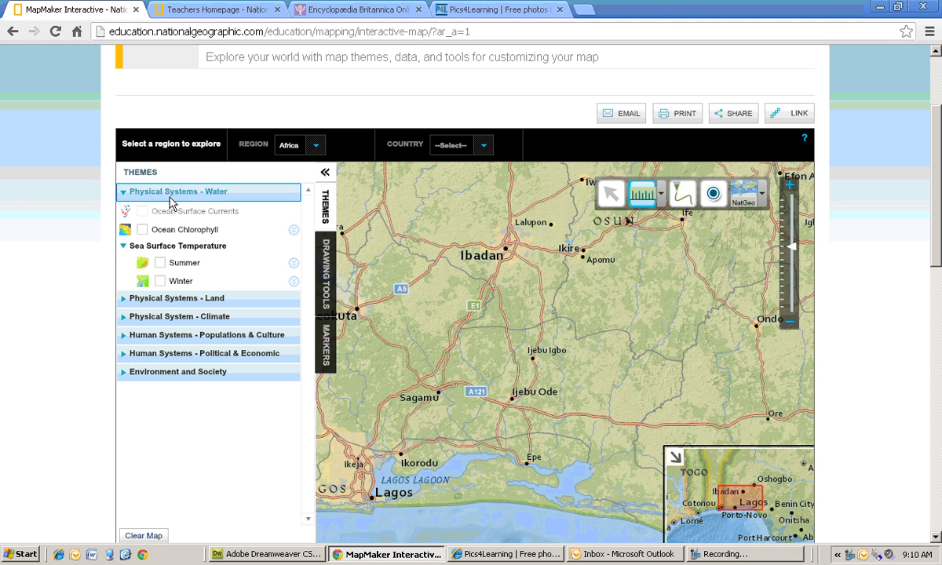
left_click(143, 231)
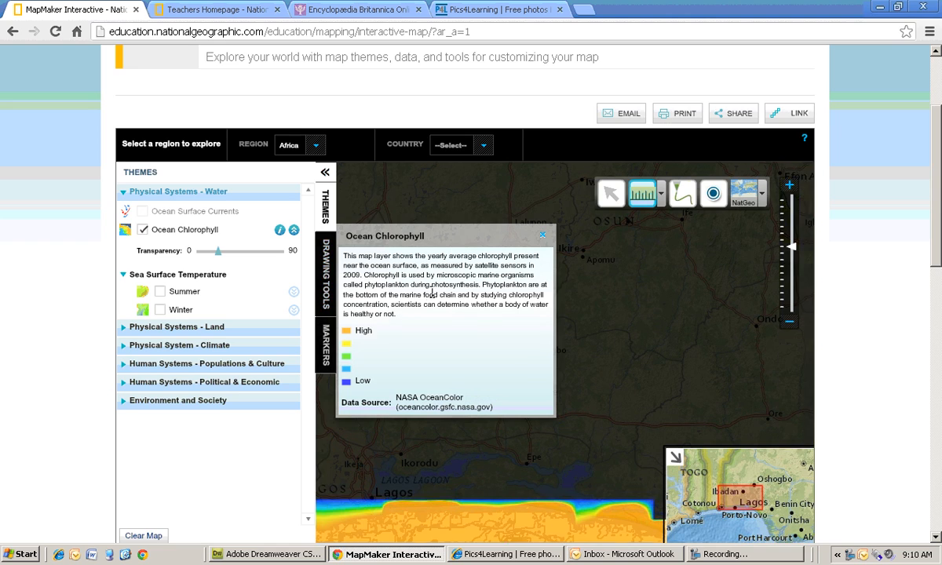
scroll(650, 377, "down", 2)
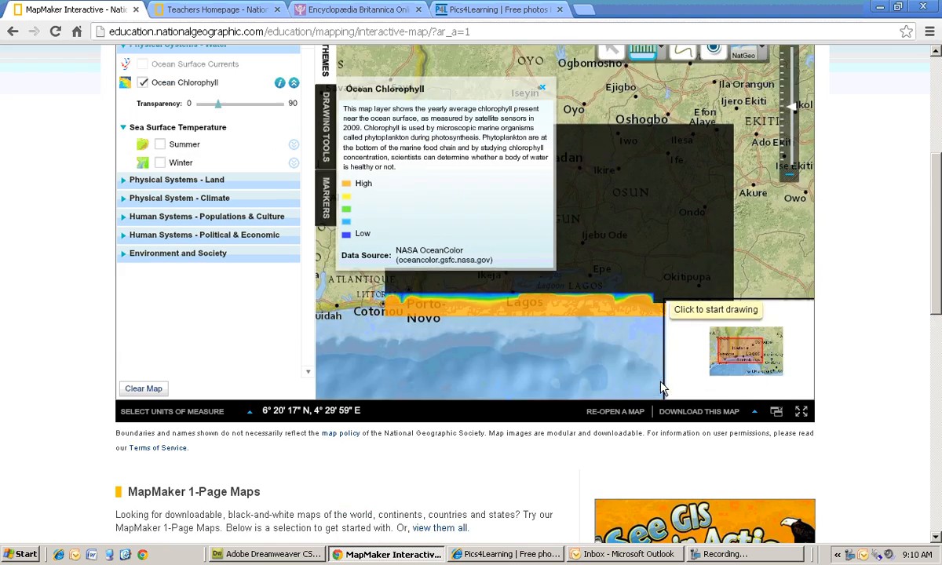
scroll(650, 376, "down", 3)
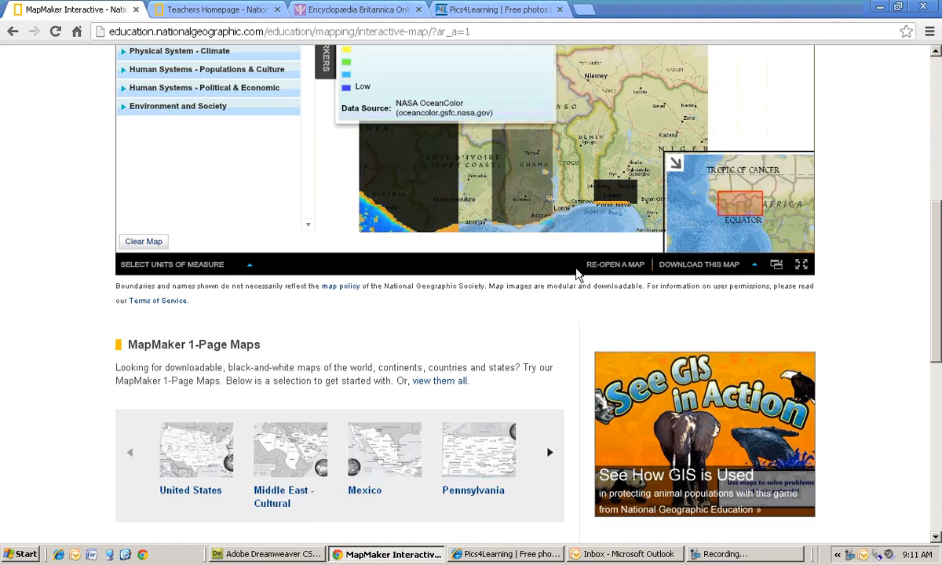
scroll(642, 200, "down", 1)
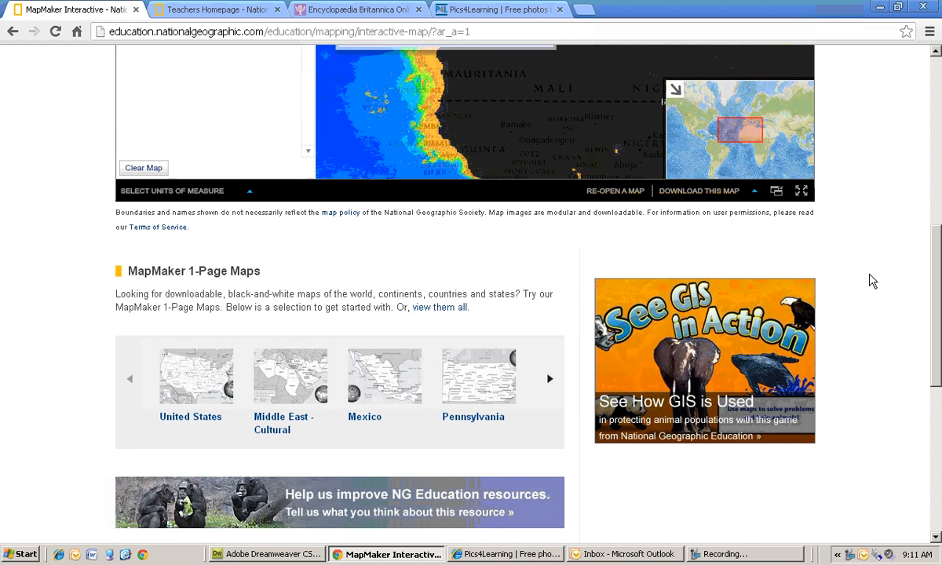
scroll(871, 280, "up", 3)
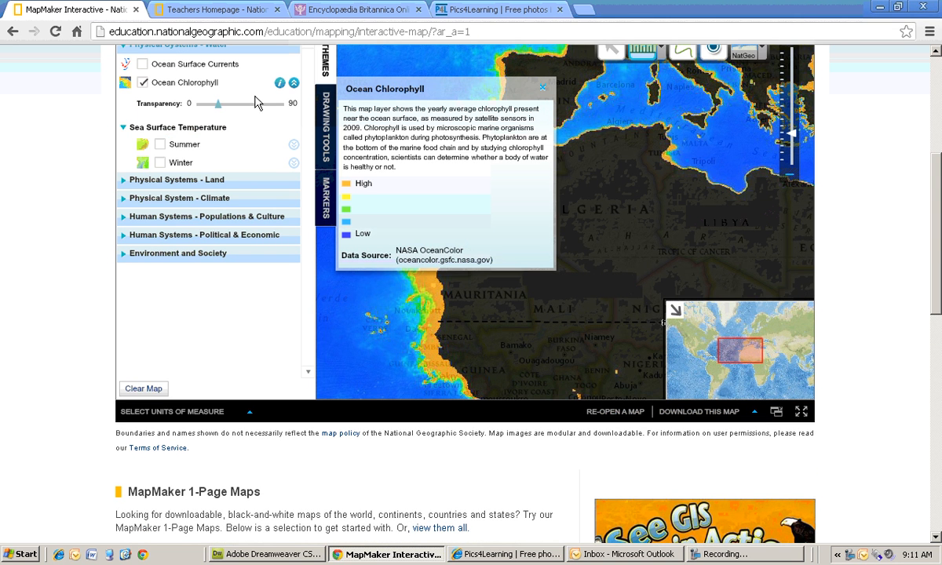
left_click(142, 83)
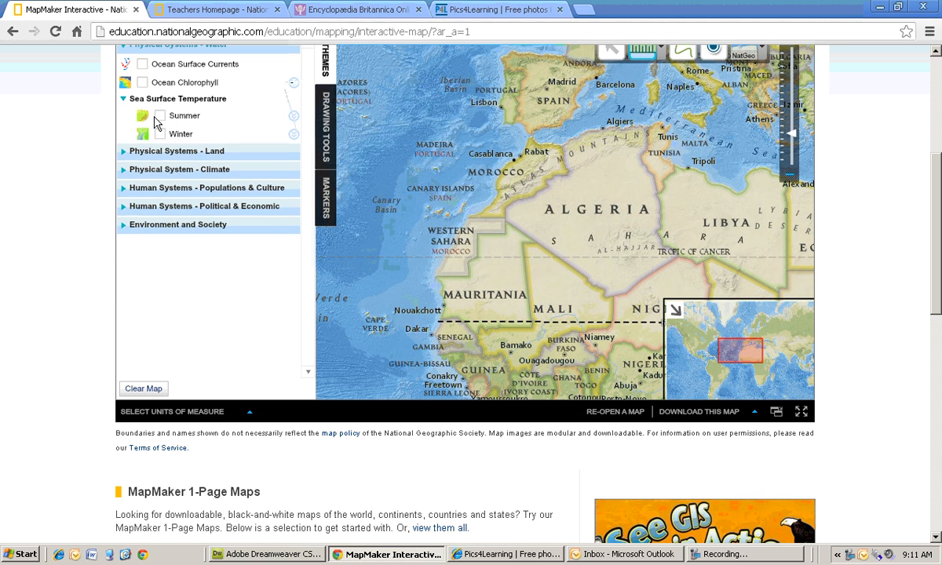
- Turn on the Earthquakes layer under Physical Systems - Land and close its description
left_click(150, 151)
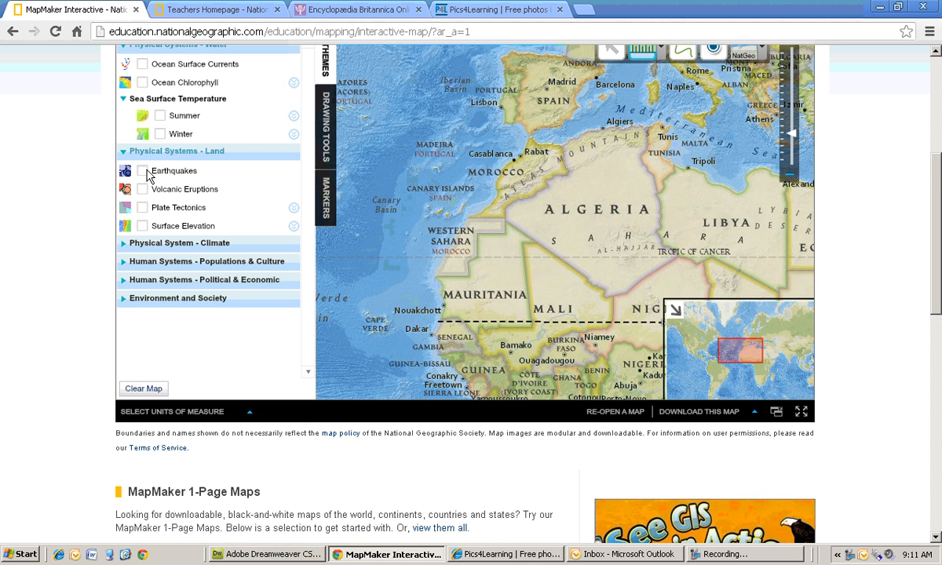
left_click(143, 171)
scroll(534, 235, "down", 1)
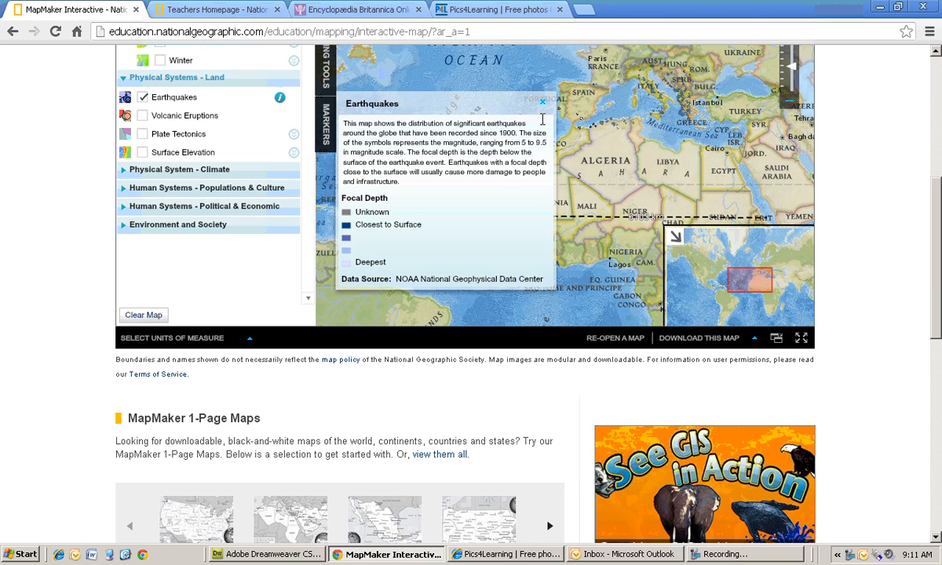
left_click(542, 102)
- Show the Volcanic Eruptions layer with the map centred on East Asia and the western Pacific
scroll(486, 169, "down", 1)
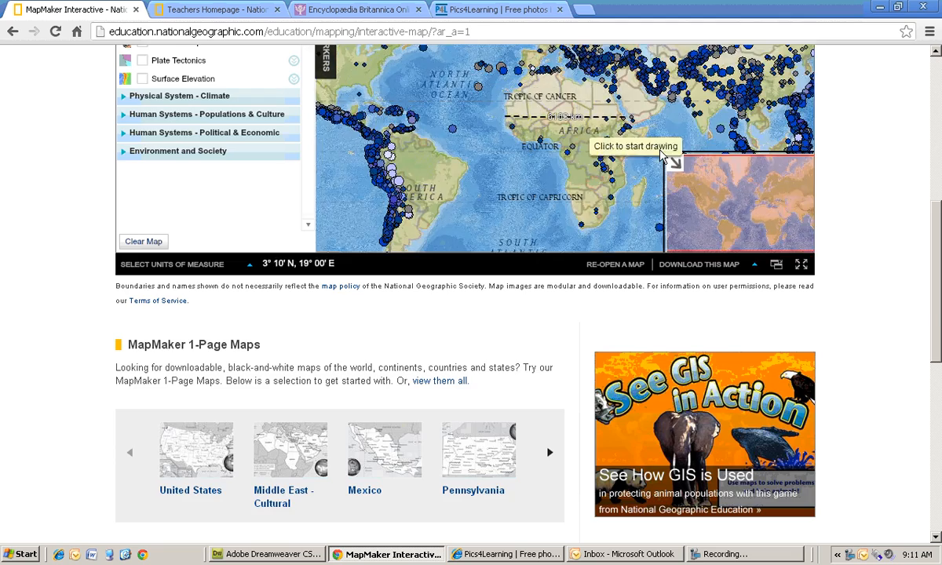
scroll(824, 244, "up", 2)
left_click_drag(466, 260, 706, 206)
left_click_drag(533, 209, 621, 204)
scroll(401, 195, "up", 1)
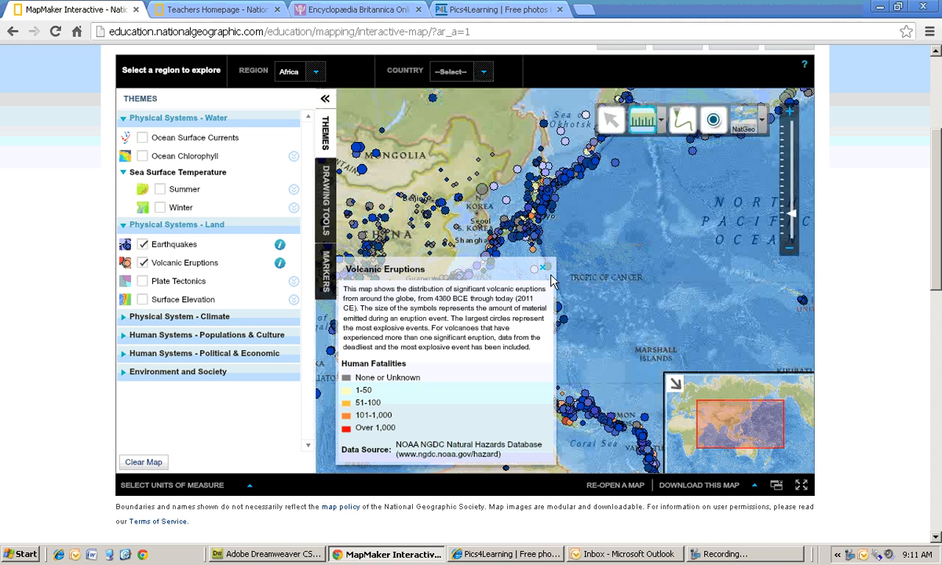
- Close the Volcanic Eruptions description and turn off the Earthquakes layer
left_click(544, 270)
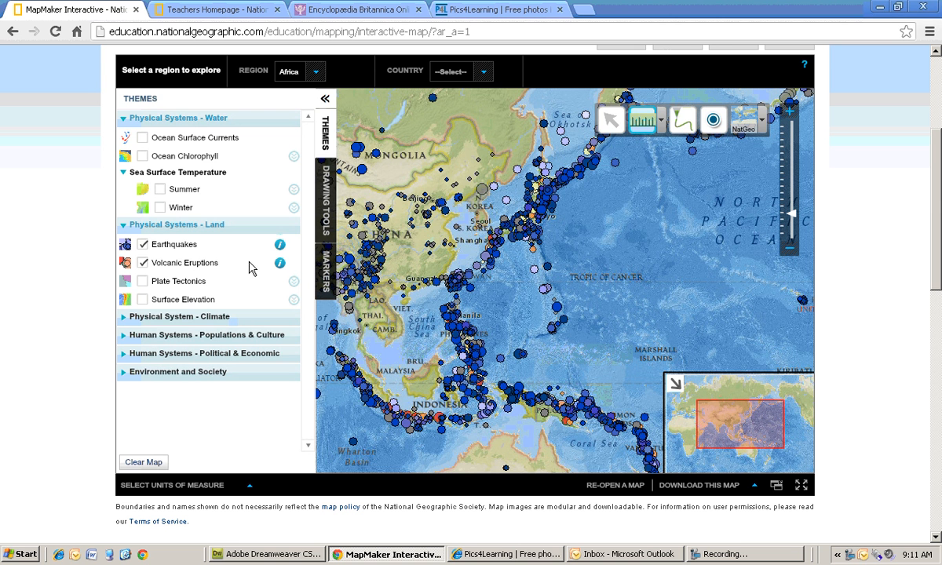
left_click(143, 245)
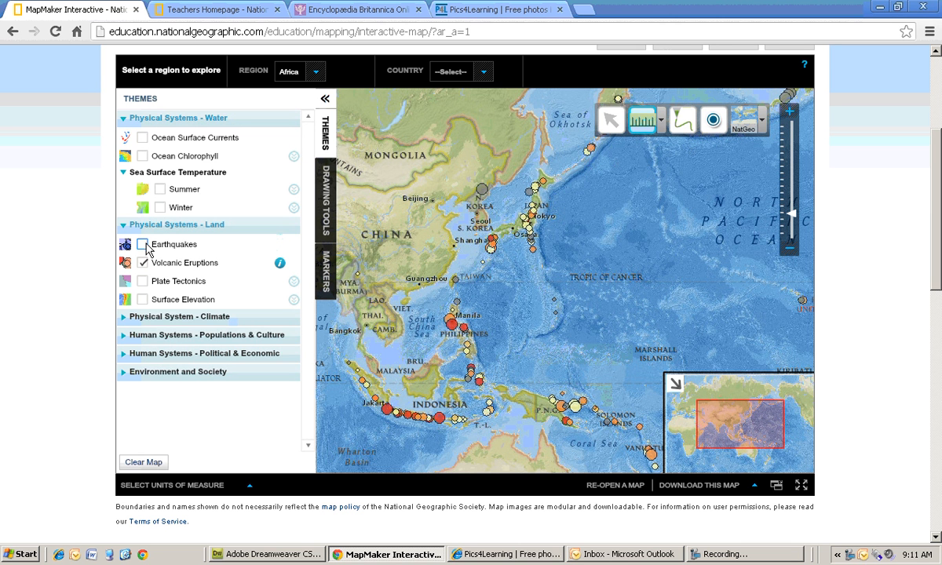
- Turn on the Climate Zones layer under Physical System - Climate, raise its transparency, and close its description
left_click(167, 316)
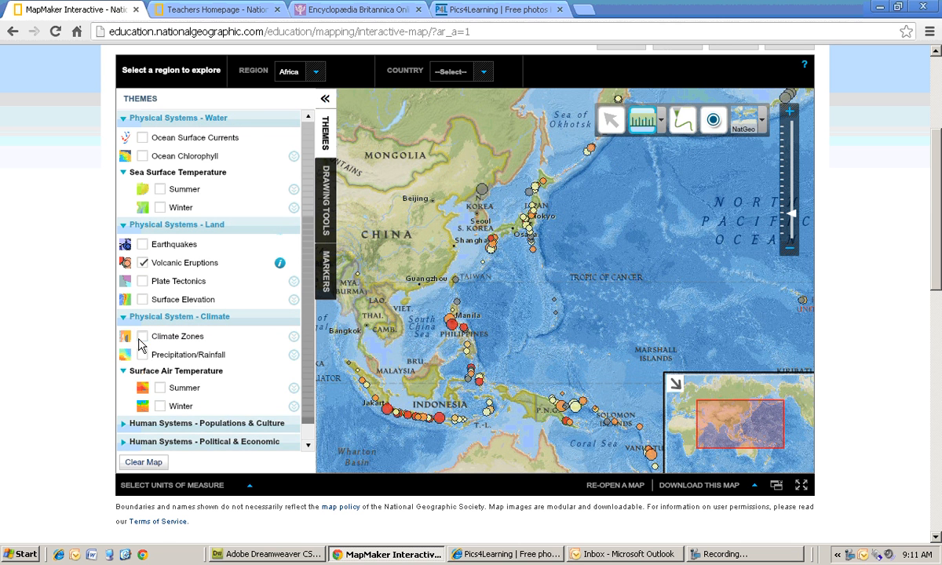
left_click(142, 337)
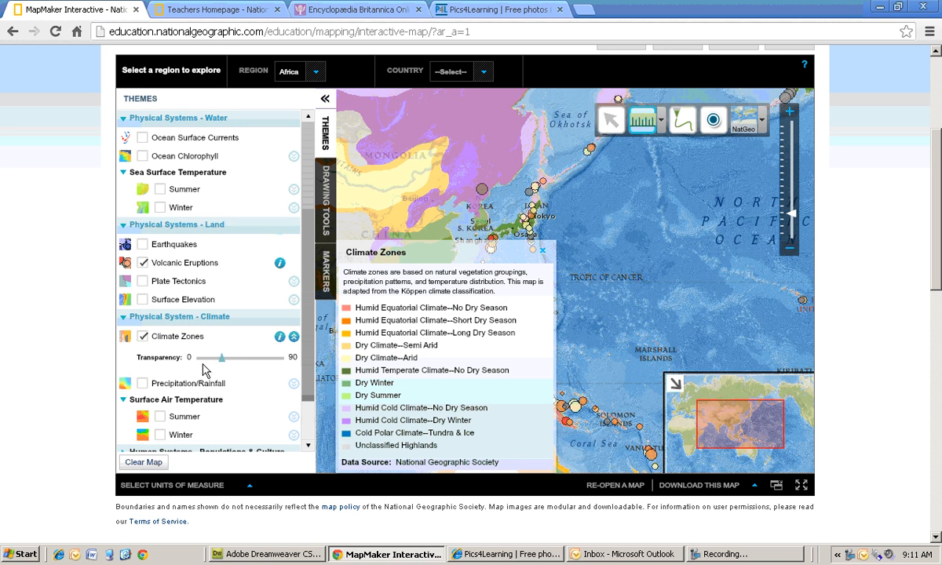
left_click_drag(209, 360, 249, 361)
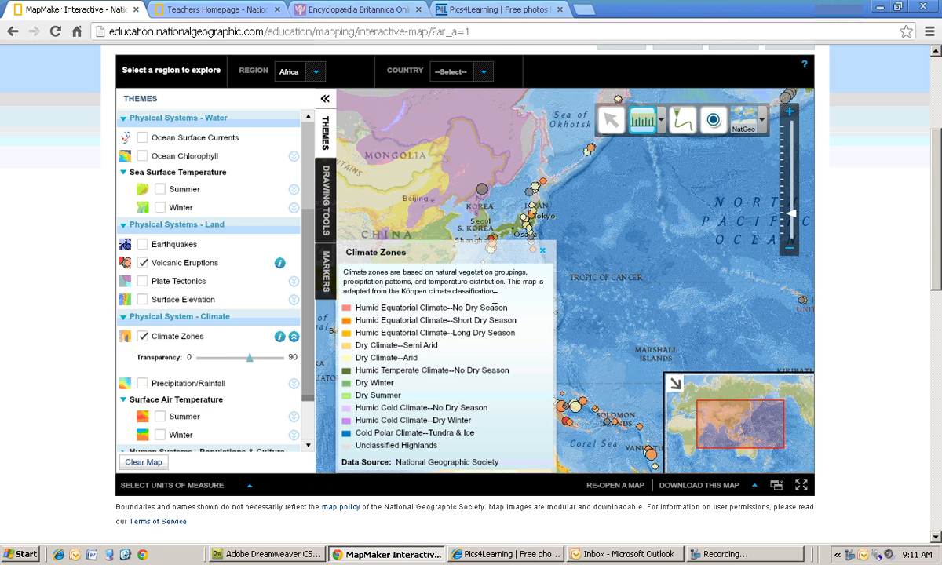
left_click(542, 252)
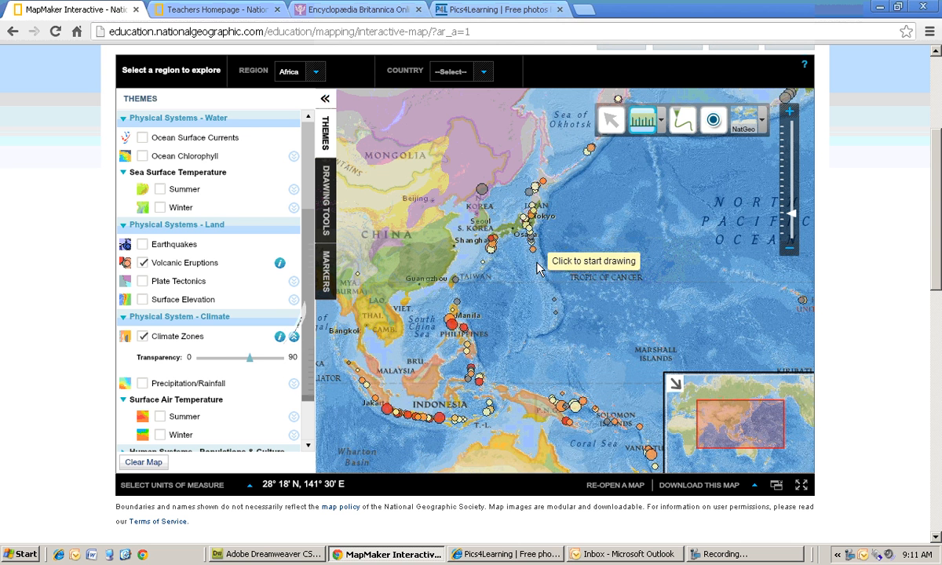
- Expand the Human Systems - Populations & Culture theme to view its layers
scroll(228, 361, "down", 1)
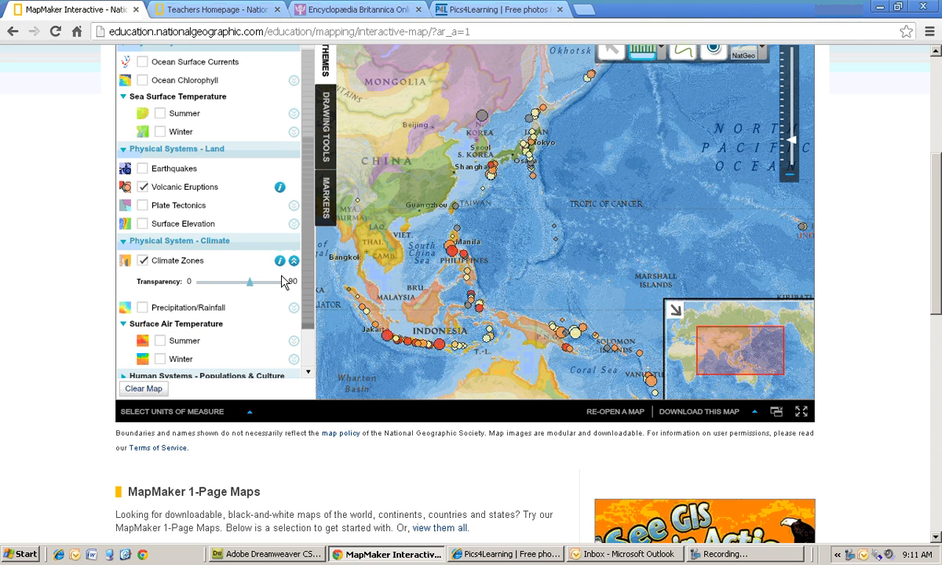
left_click_drag(310, 283, 303, 334)
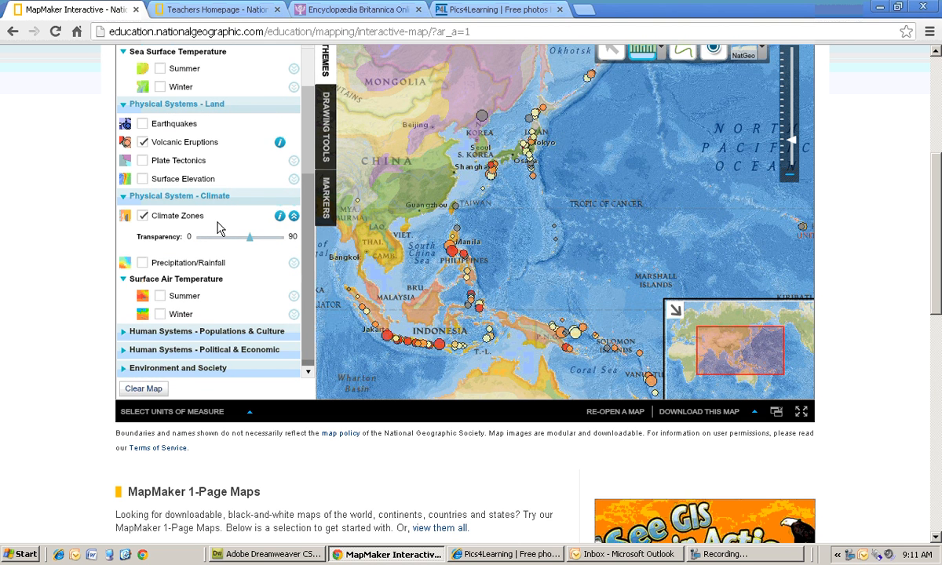
scroll(220, 228, "up", 1)
left_click(165, 407)
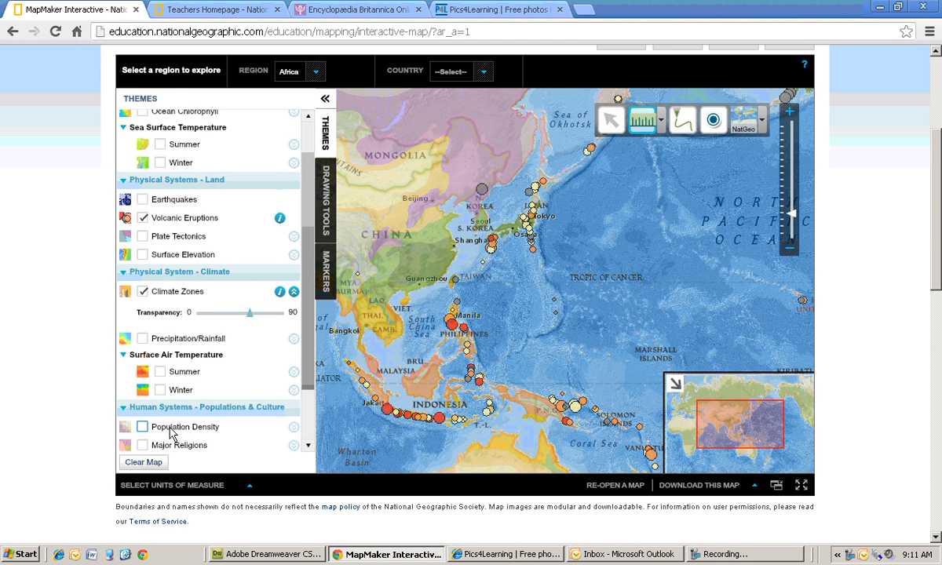
- Draw a straight red line across southern China with the Straight Line Tool, keeping existing measurements
left_click(322, 196)
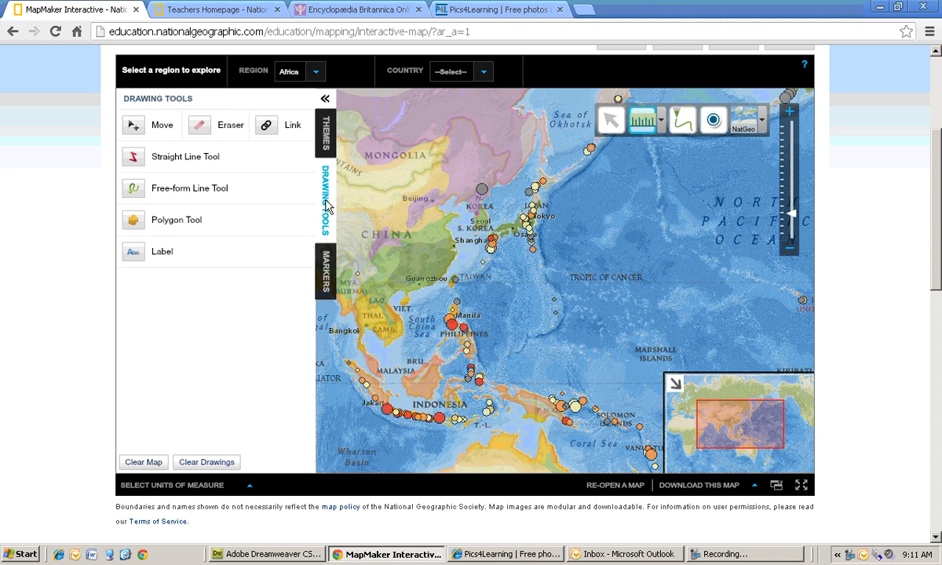
left_click(183, 161)
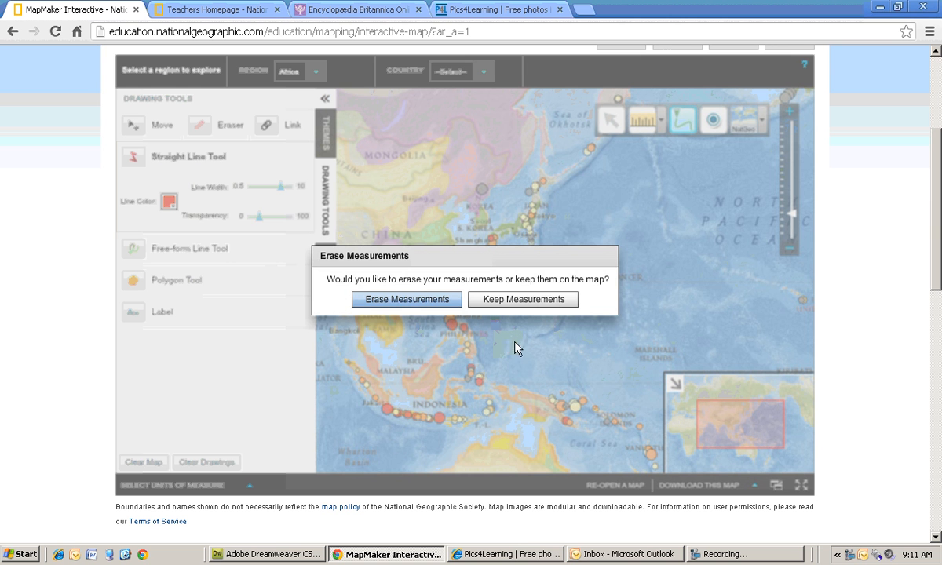
left_click(527, 303)
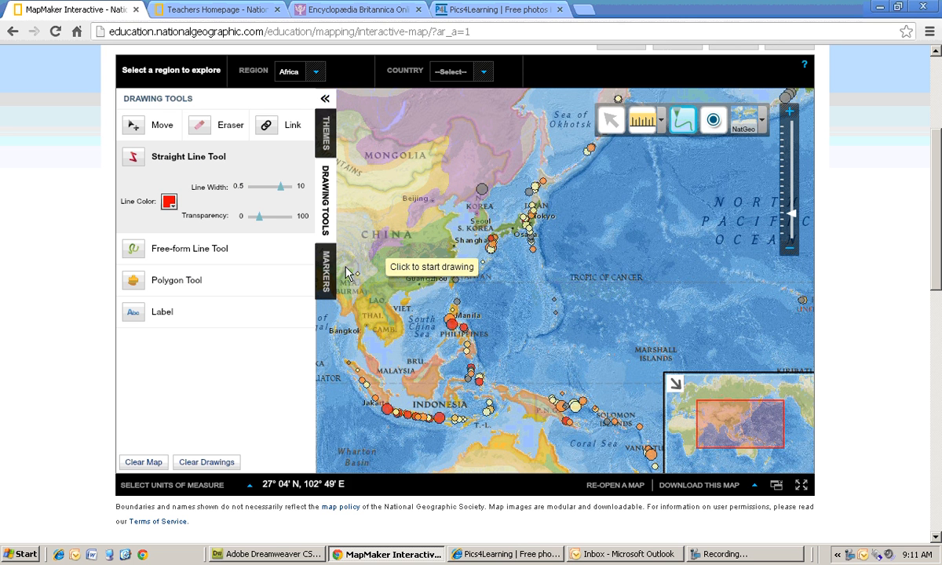
left_click(399, 246)
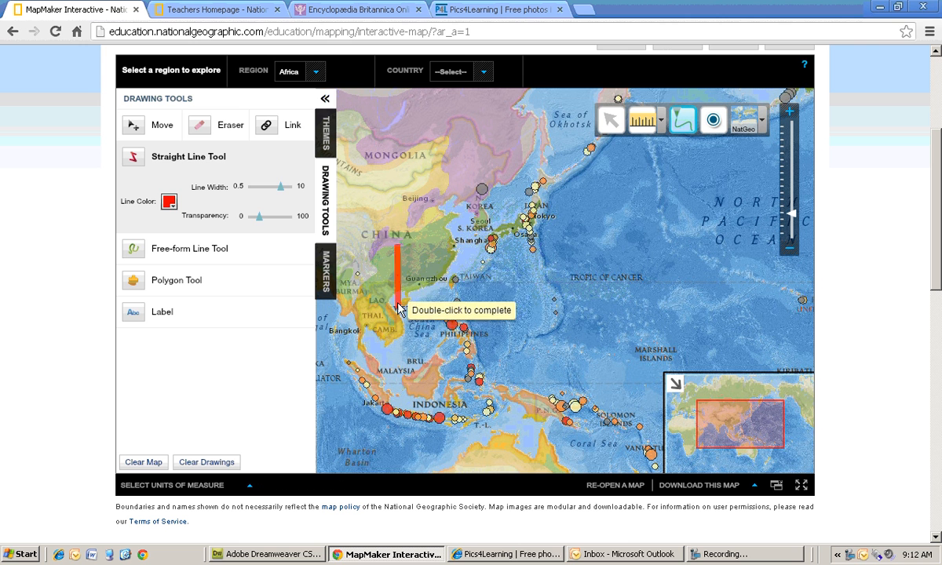
double_click(411, 278)
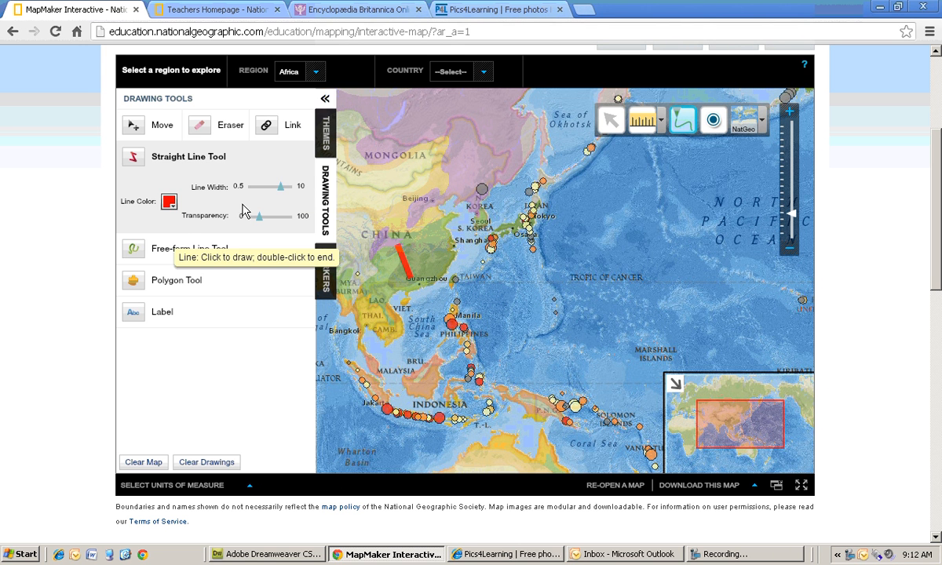
- Place a text label reading "The World" near Shanghai on the map
left_click(228, 248)
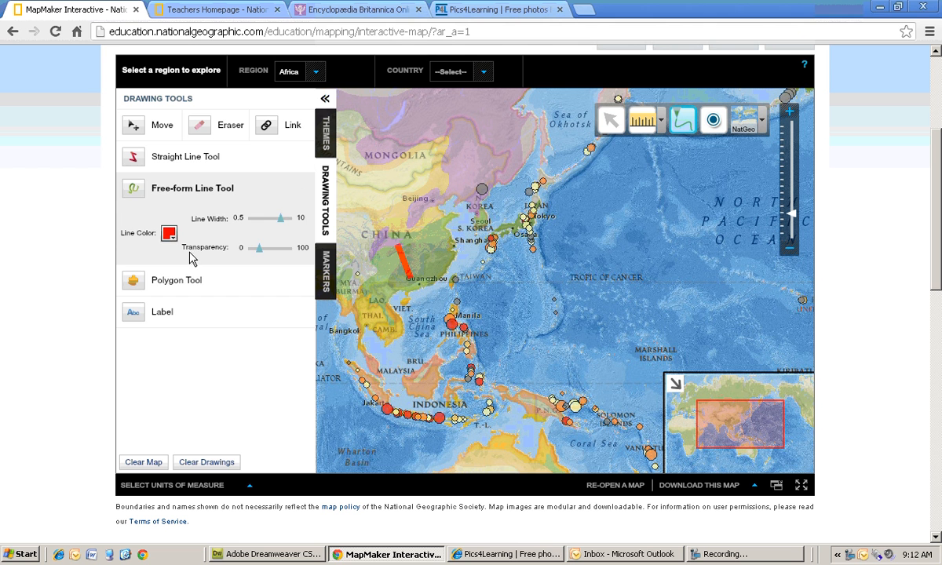
left_click(165, 280)
left_click(170, 317)
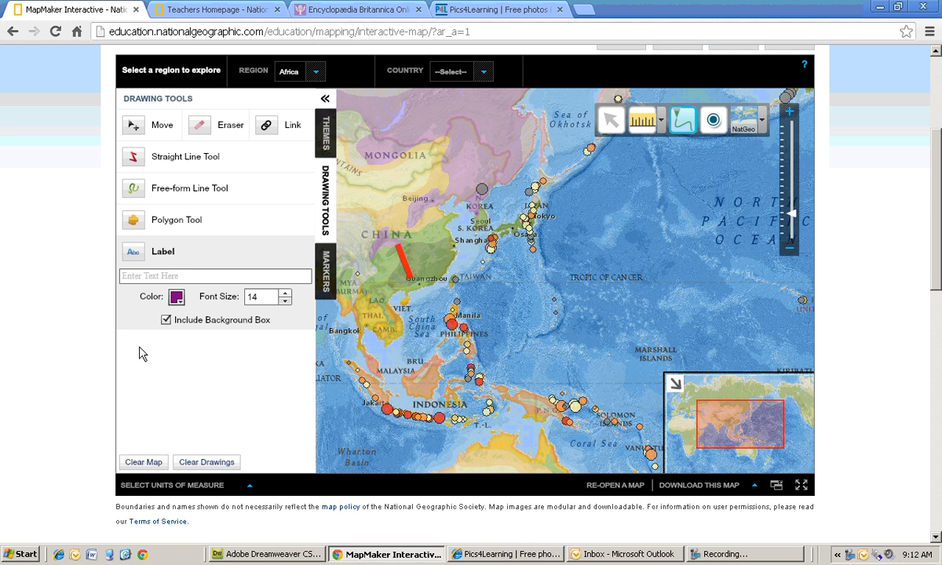
left_click(189, 276)
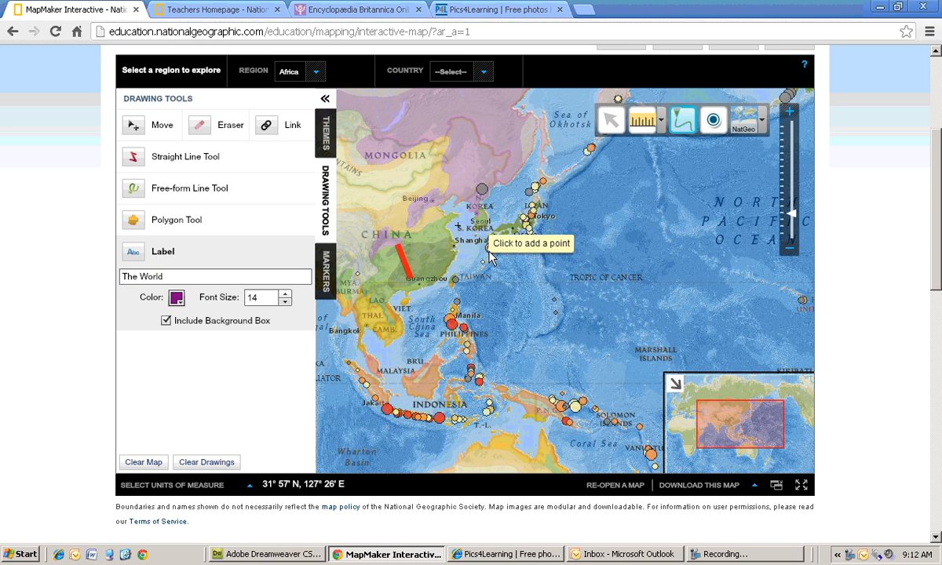
left_click(458, 234)
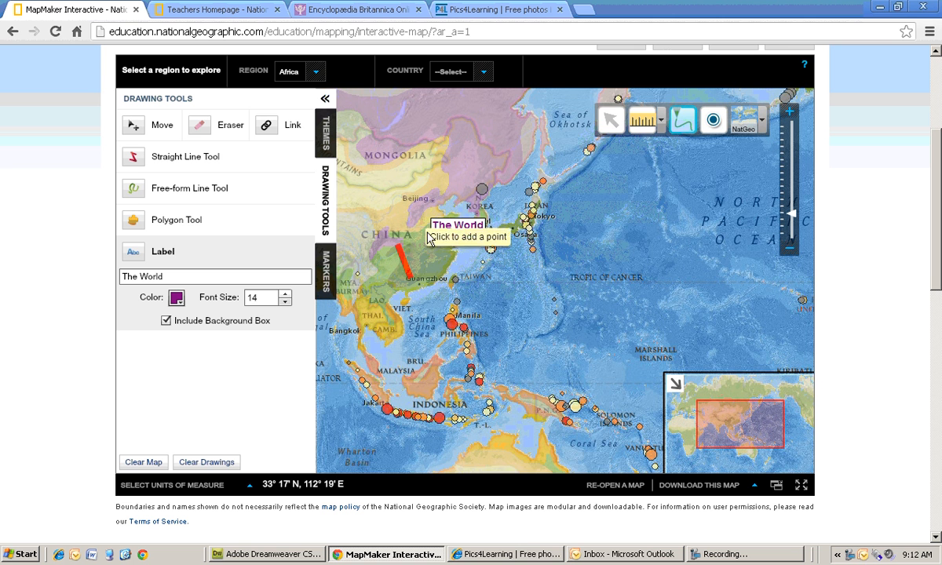
left_click_drag(443, 226, 483, 199)
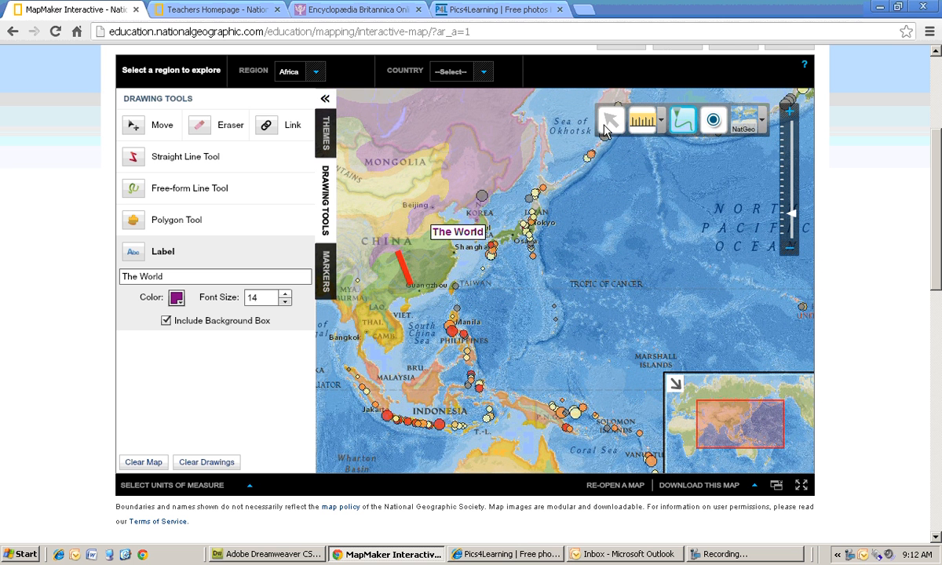
- Move the "The World" label out into the western Pacific
left_click(160, 126)
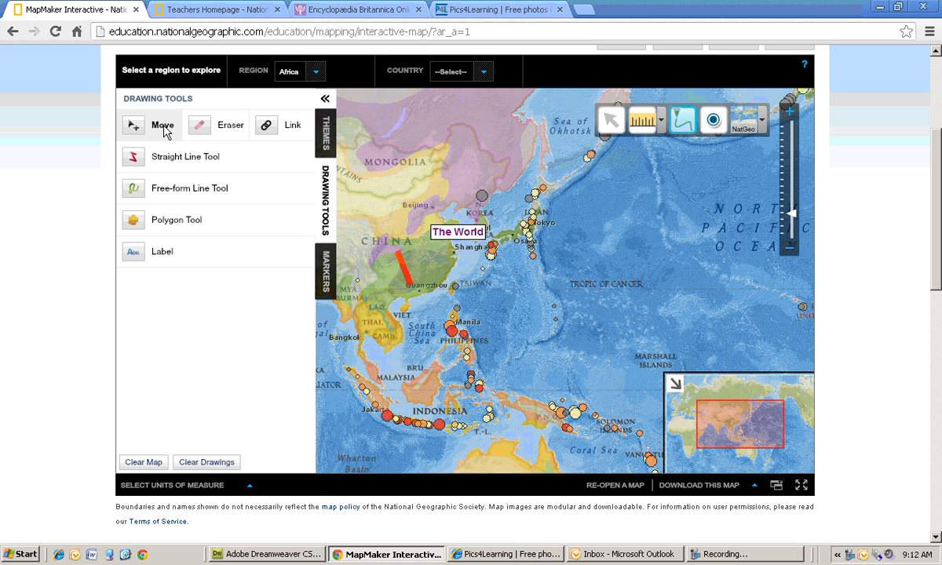
left_click_drag(459, 246, 662, 187)
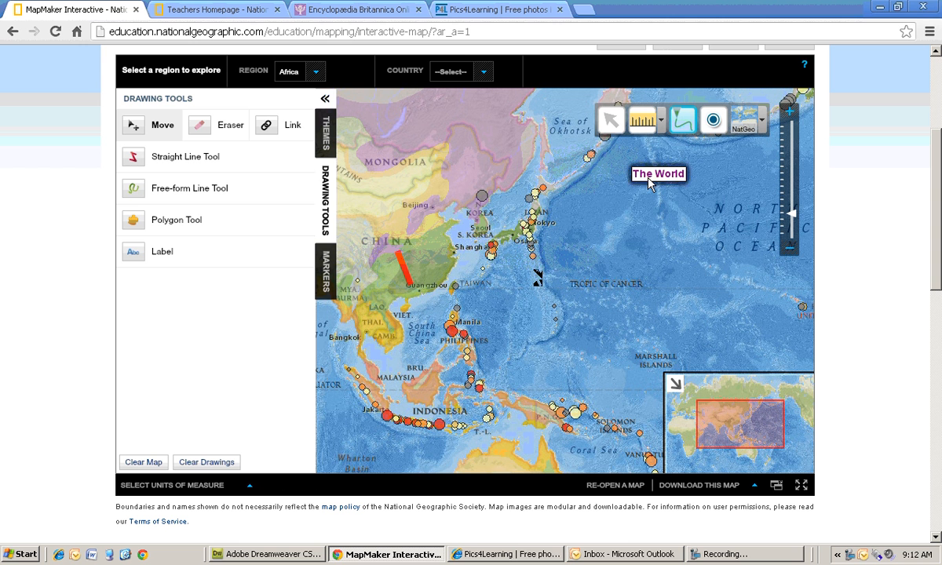
- Open the markers and drop a fire marker onto the map near Shanghai on China's east coast
left_click(329, 278)
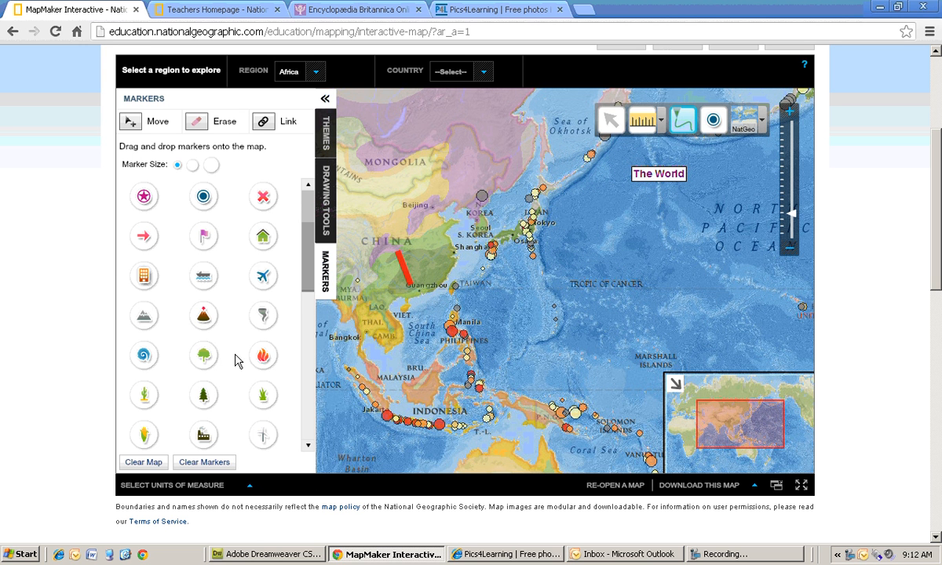
left_click_drag(260, 364, 299, 336)
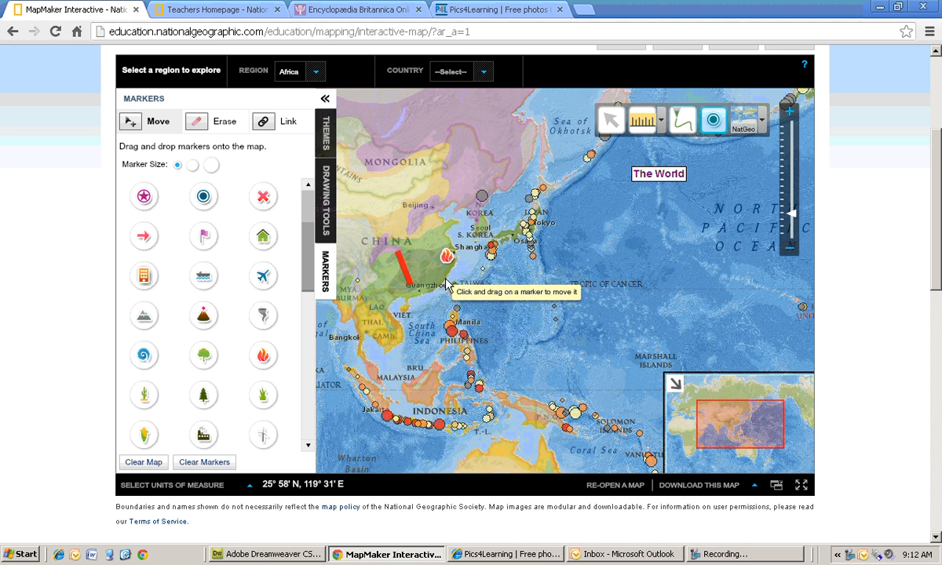
- Add a link to the fire marker titled "Fire" with the description "Forest fires can be prevented." and save it
left_click(261, 124)
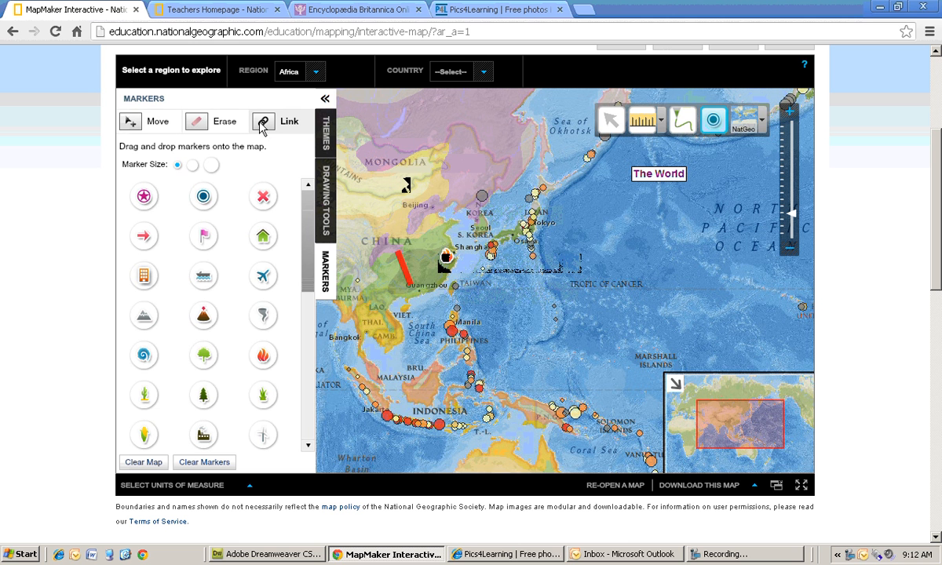
left_click(446, 257)
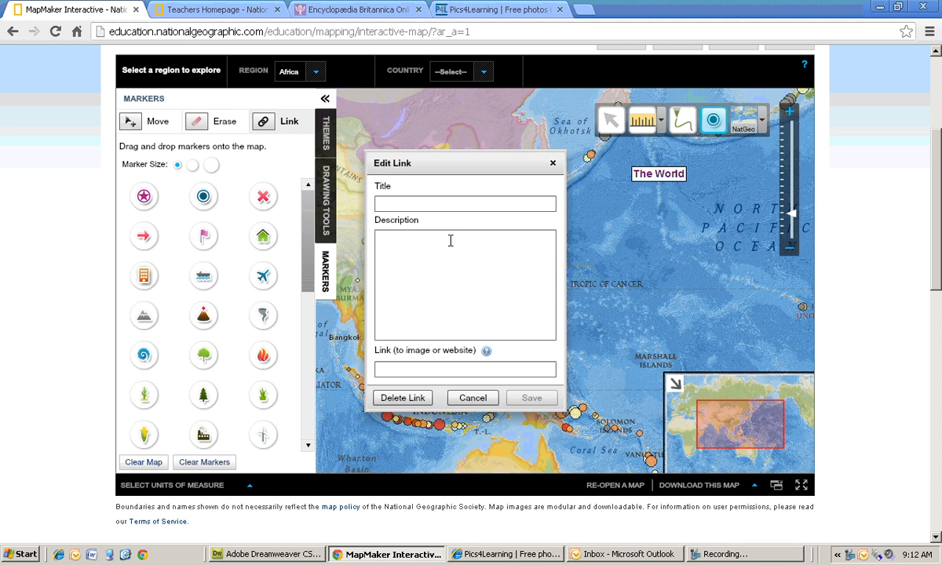
left_click(437, 203)
type("Fi")
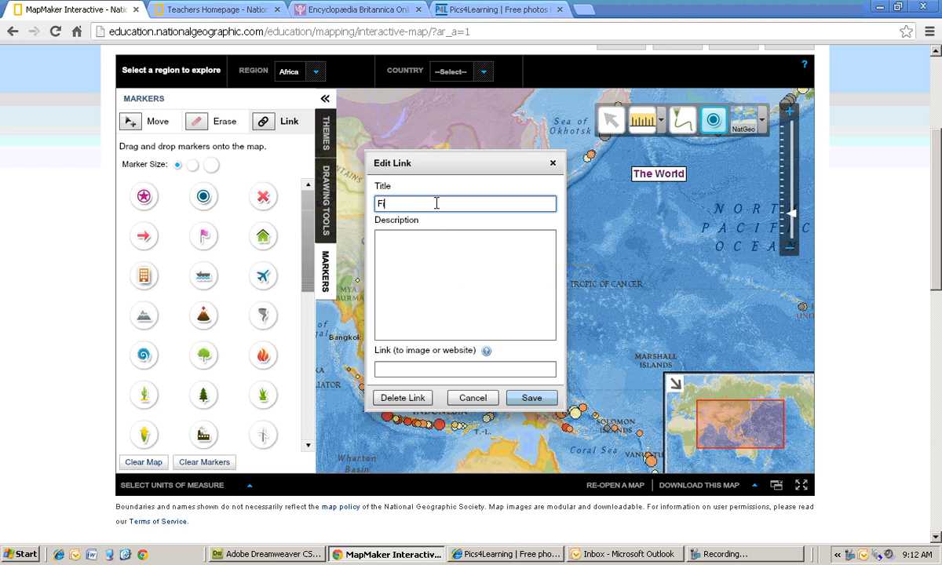
type("res")
key("BackSpace")
left_click(424, 247)
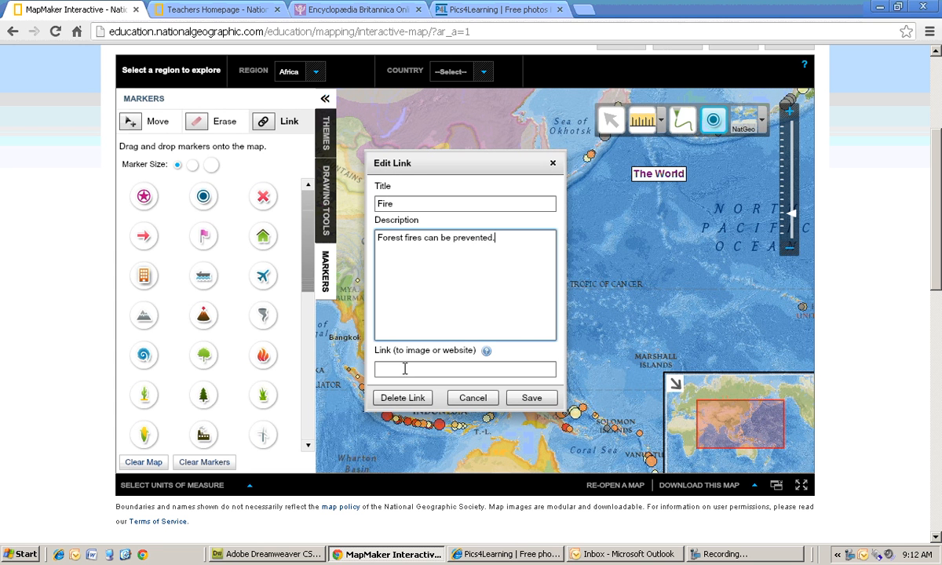
left_click(533, 398)
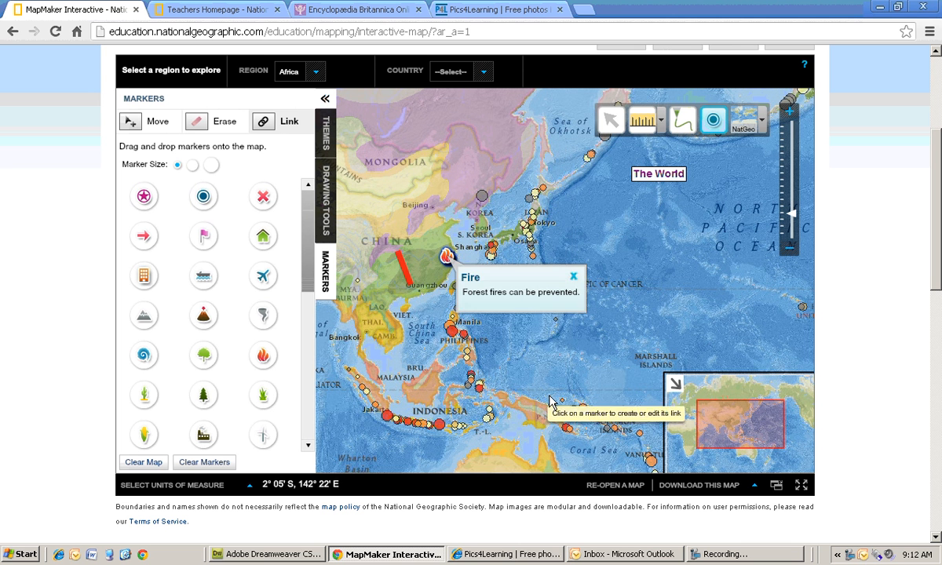
- Preview the Fire marker's popup with the pointer tool
left_click(574, 276)
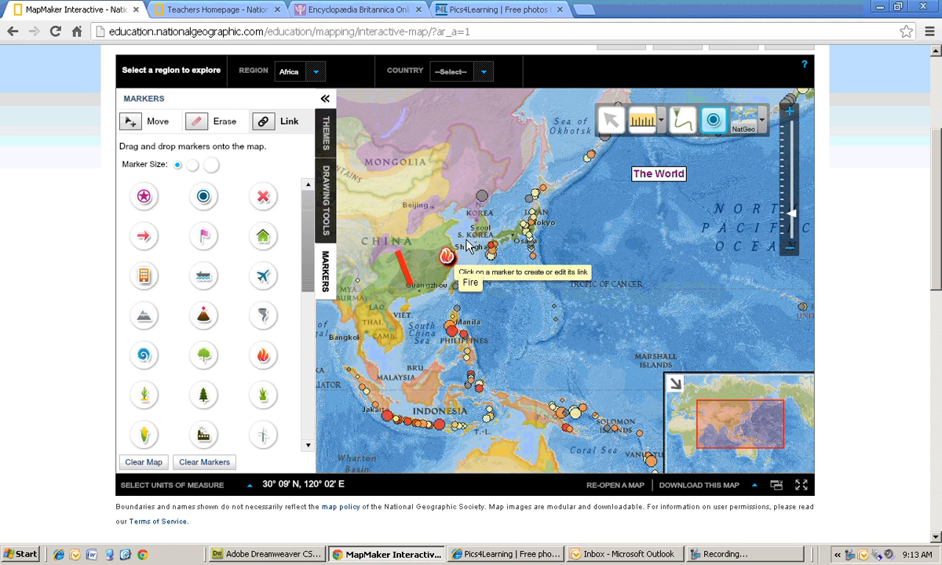
left_click(611, 119)
left_click(447, 258)
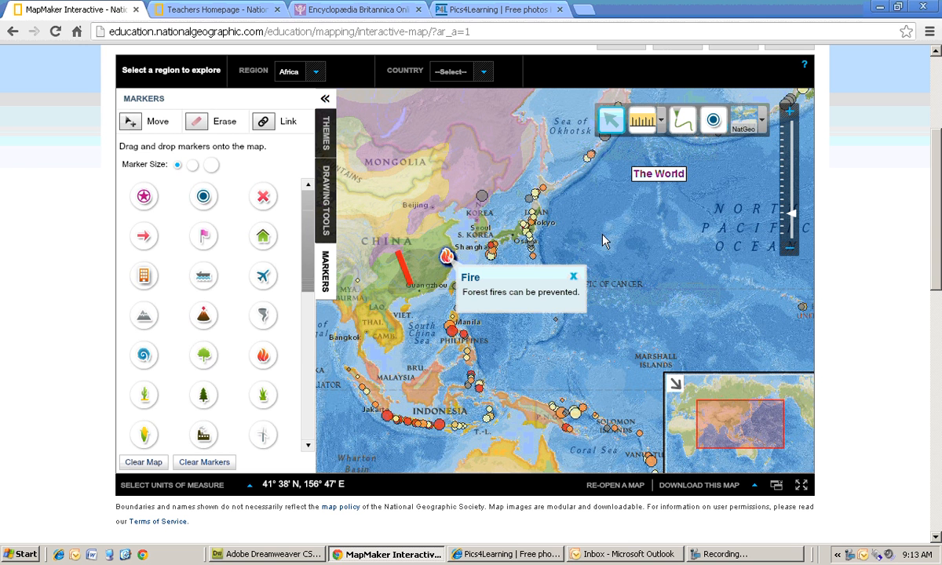
left_click(574, 276)
left_click(287, 123)
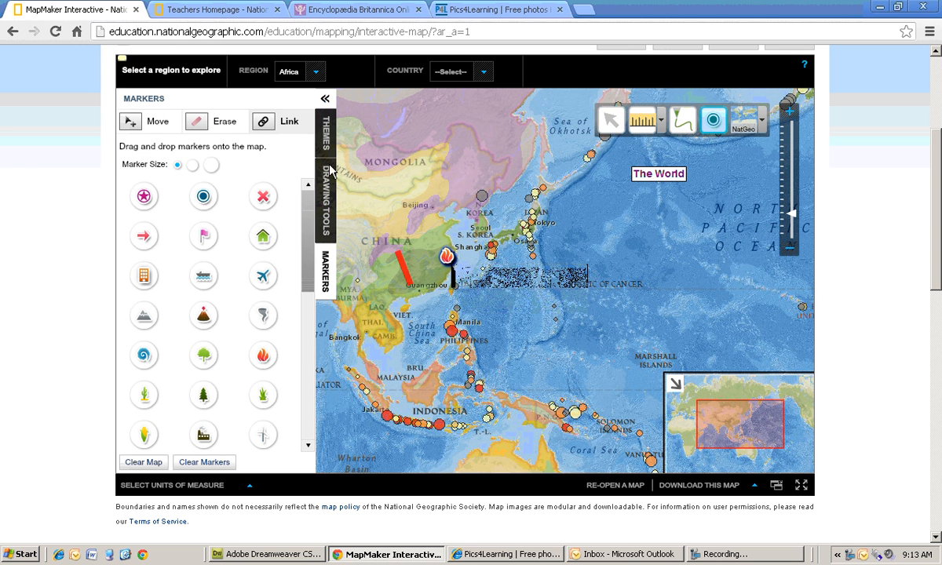
left_click(445, 257)
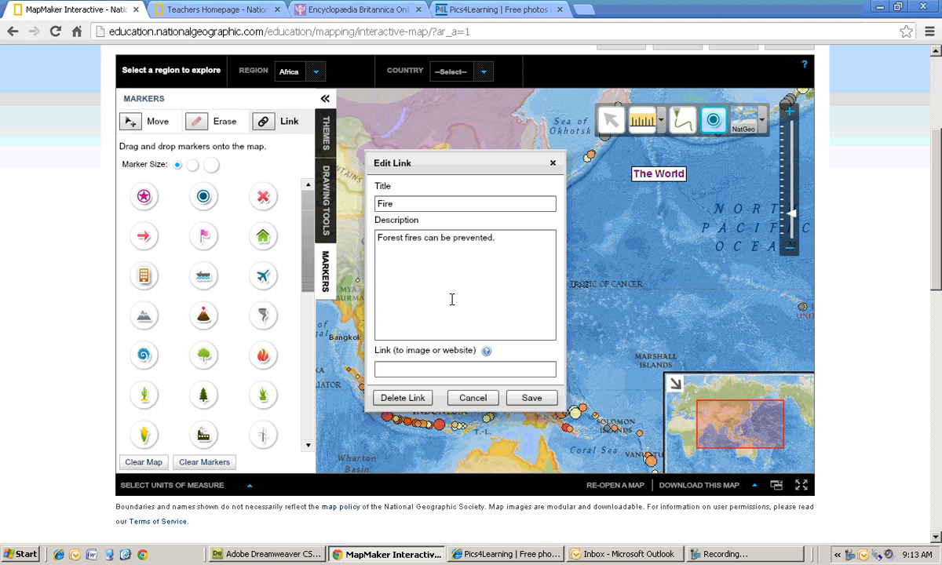
left_click(425, 371)
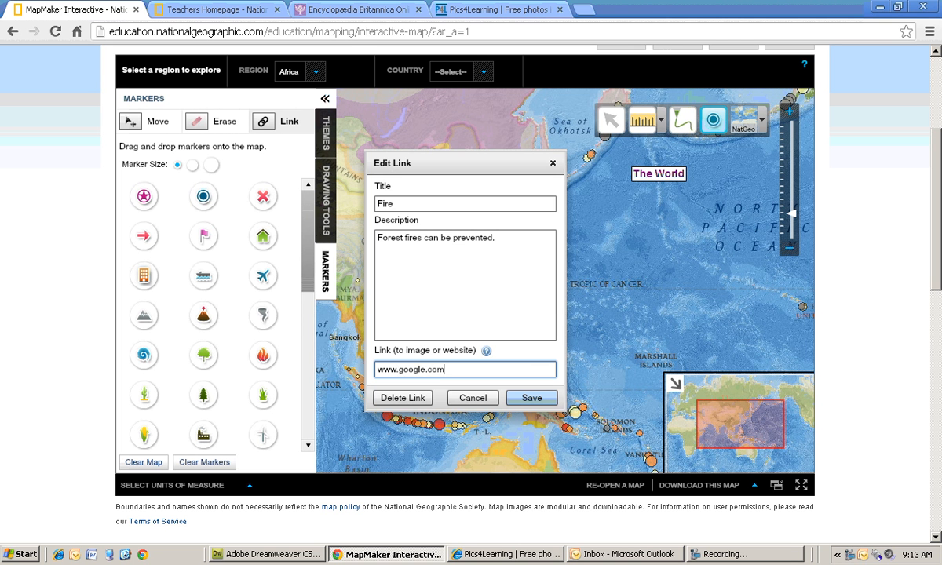
left_click(534, 397)
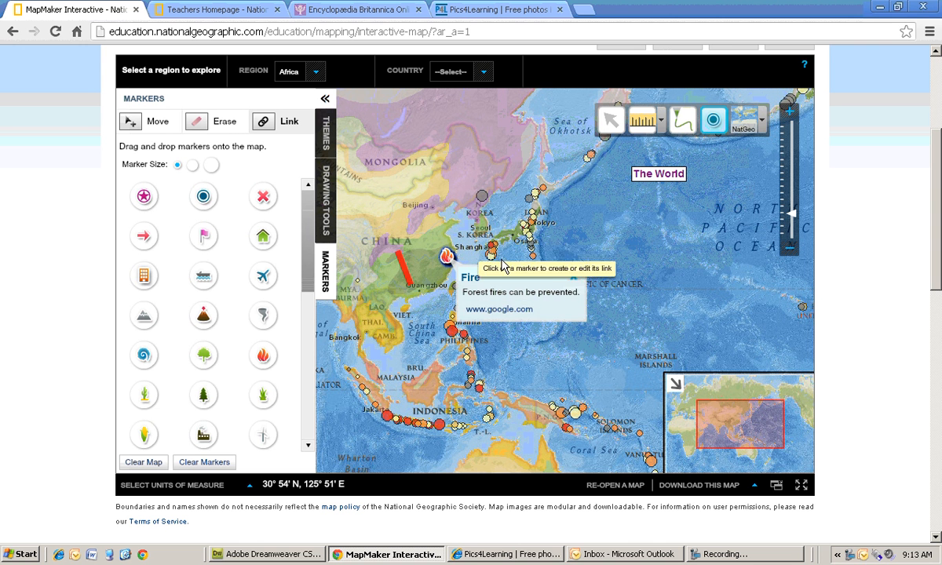
left_click(573, 277)
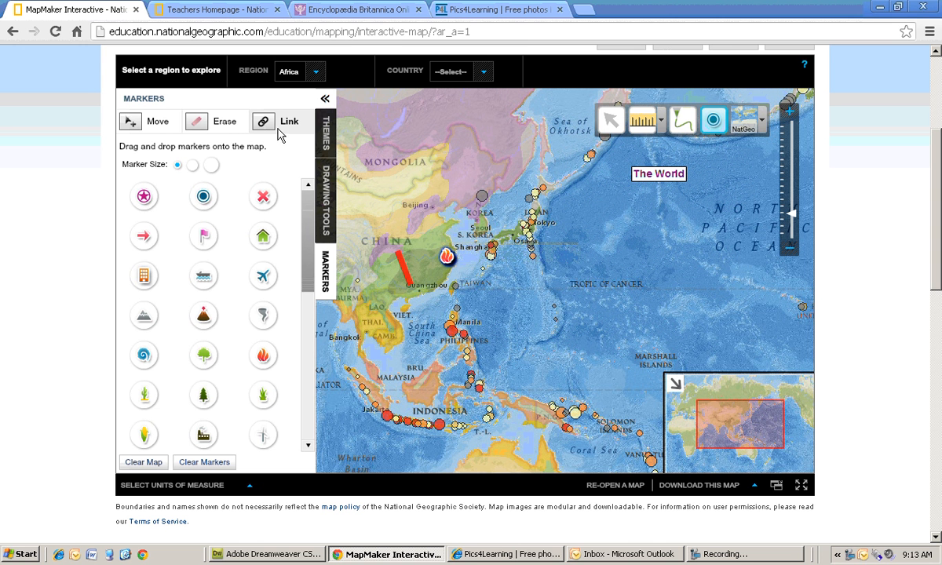
left_click(447, 256)
- Search Pics4Learning for fire and open the Fire photo from the results
left_click(461, 16)
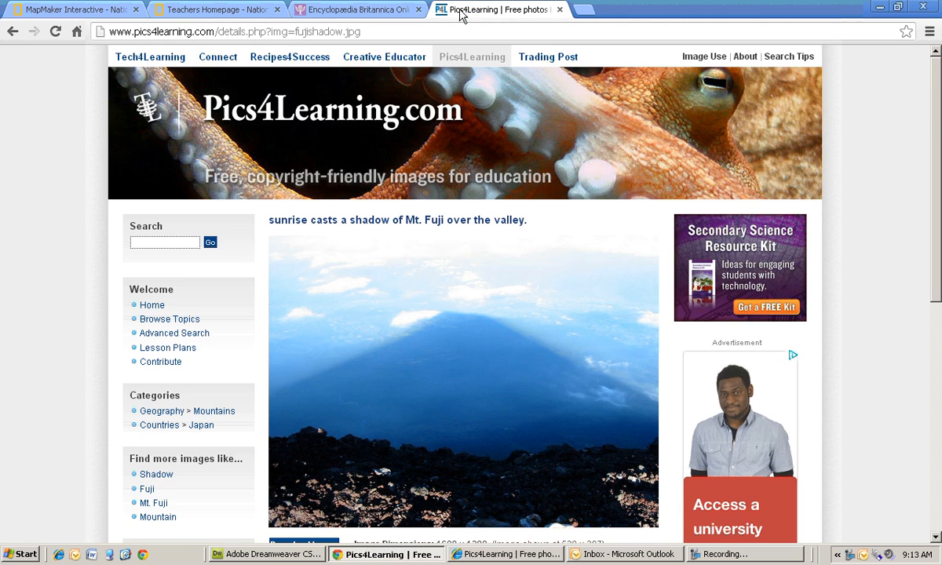
scroll(490, 343, "down", 1)
scroll(485, 334, "down", 1)
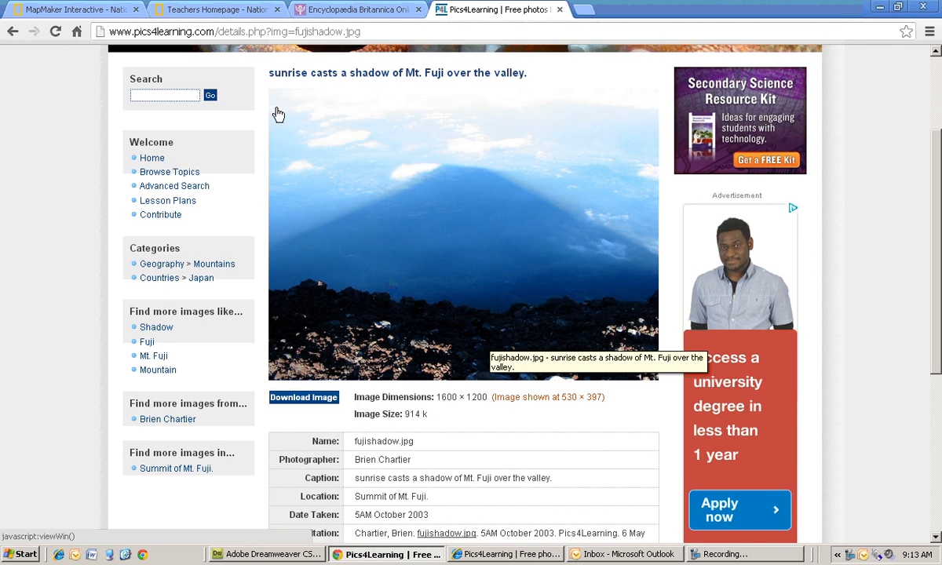
scroll(278, 114, "up", 2)
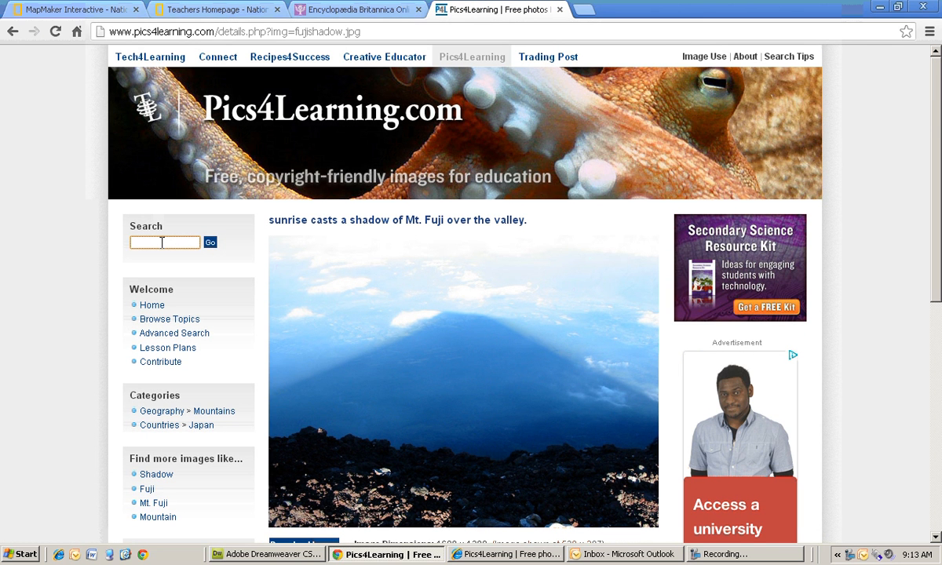
type("fu")
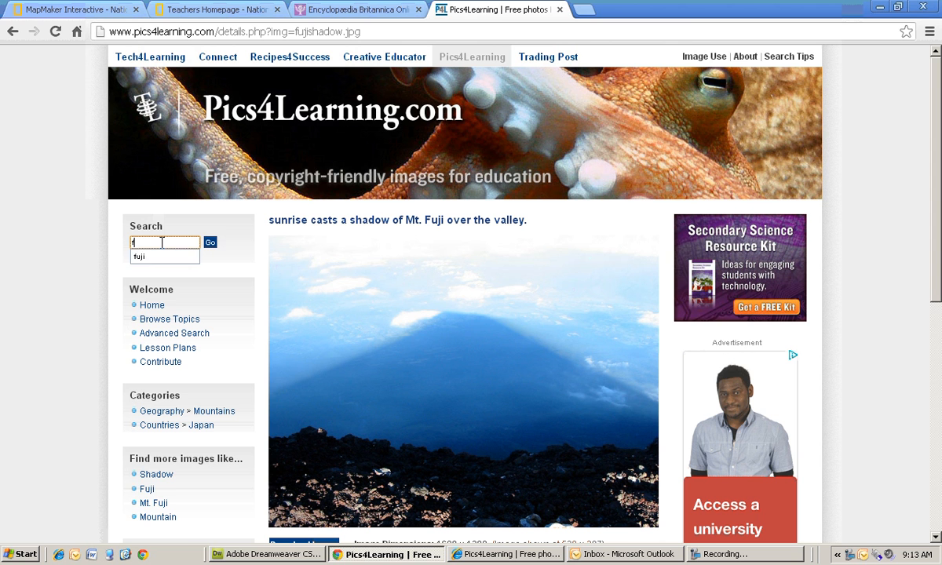
type("e")
key("Return")
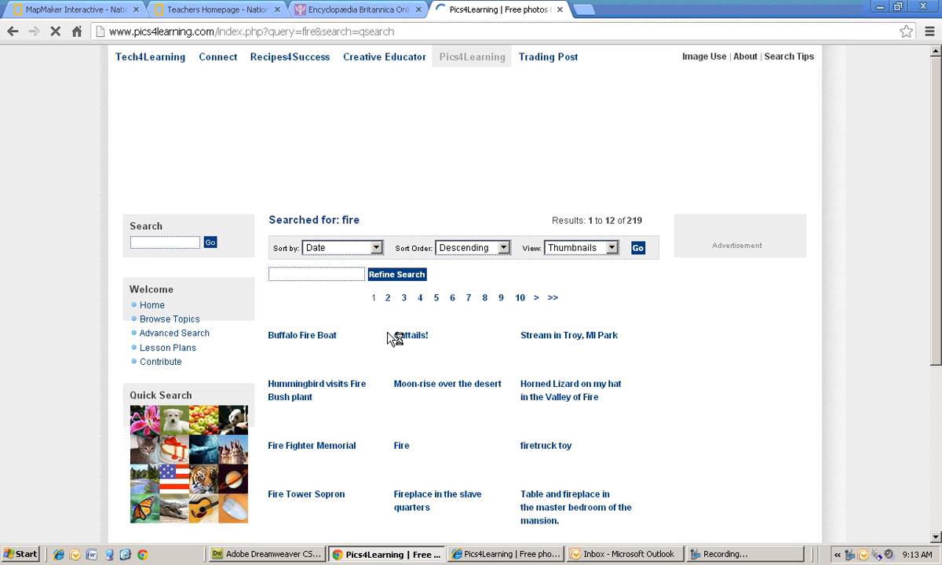
scroll(487, 377, "down", 4)
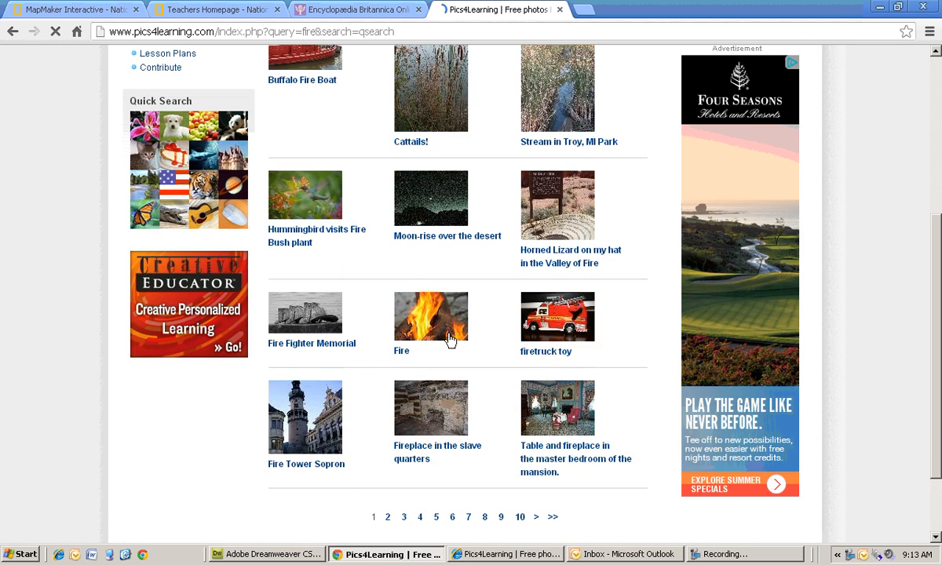
left_click(450, 339)
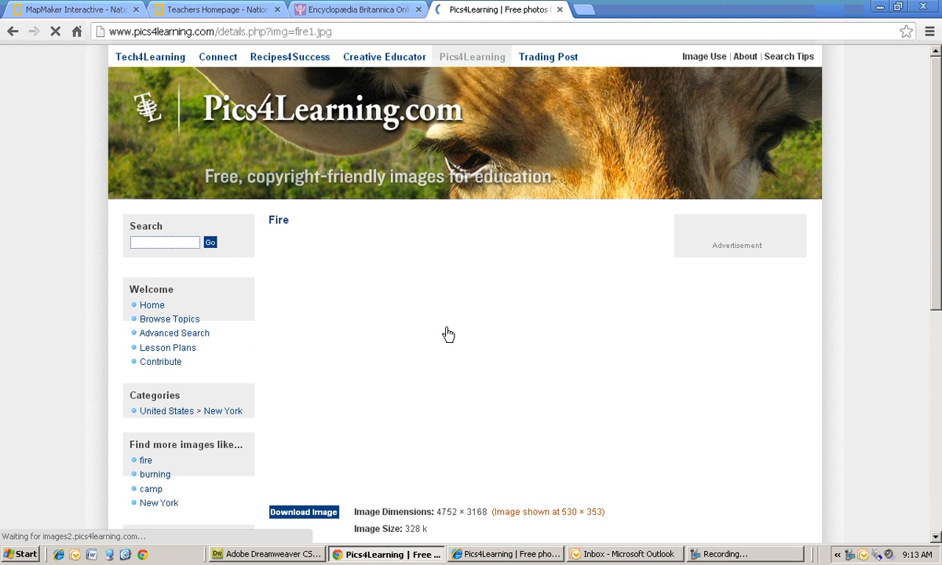
scroll(569, 351, "down", 1)
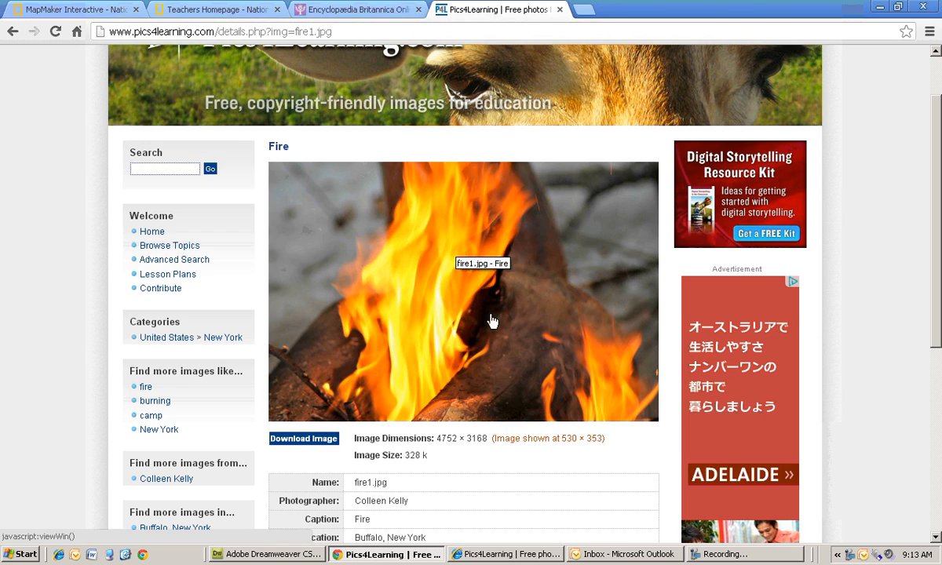
- Copy the image URL of the Fire photo
key("alt+Tab")
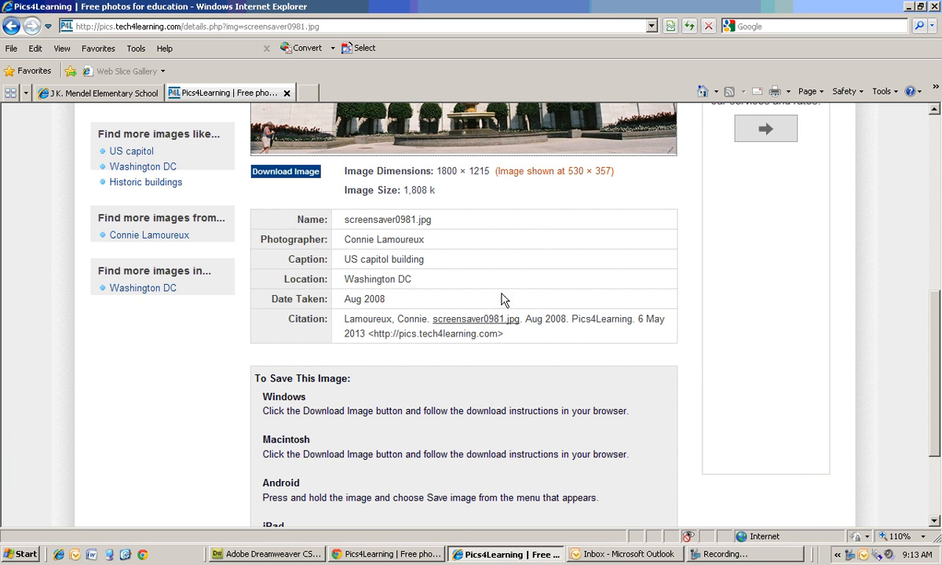
scroll(502, 300, "up", 3)
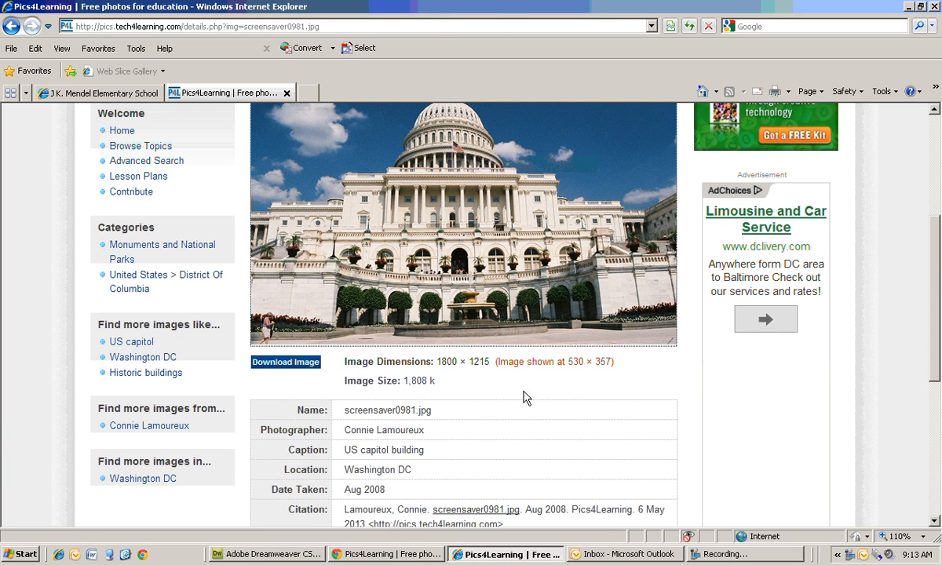
left_click(393, 555)
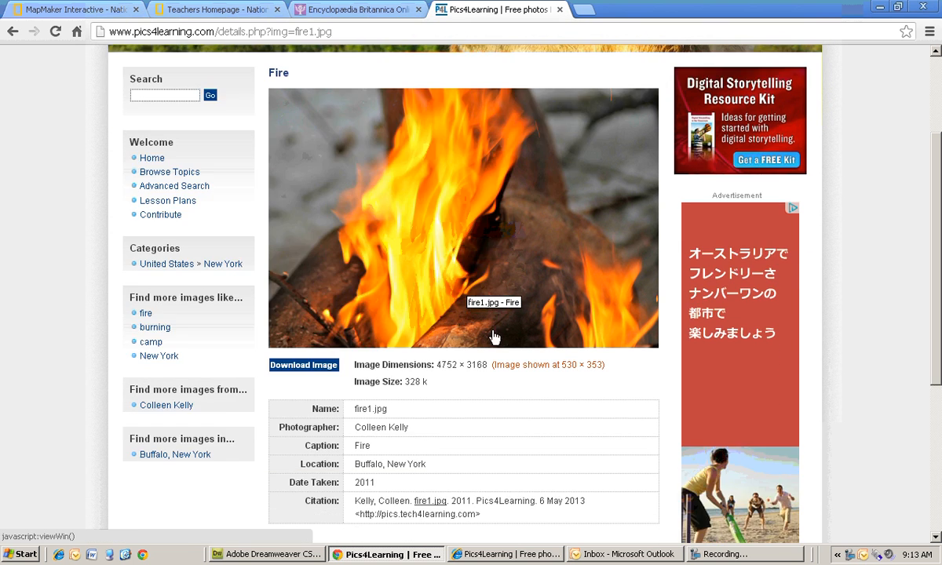
scroll(495, 338, "up", 1)
right_click(391, 271)
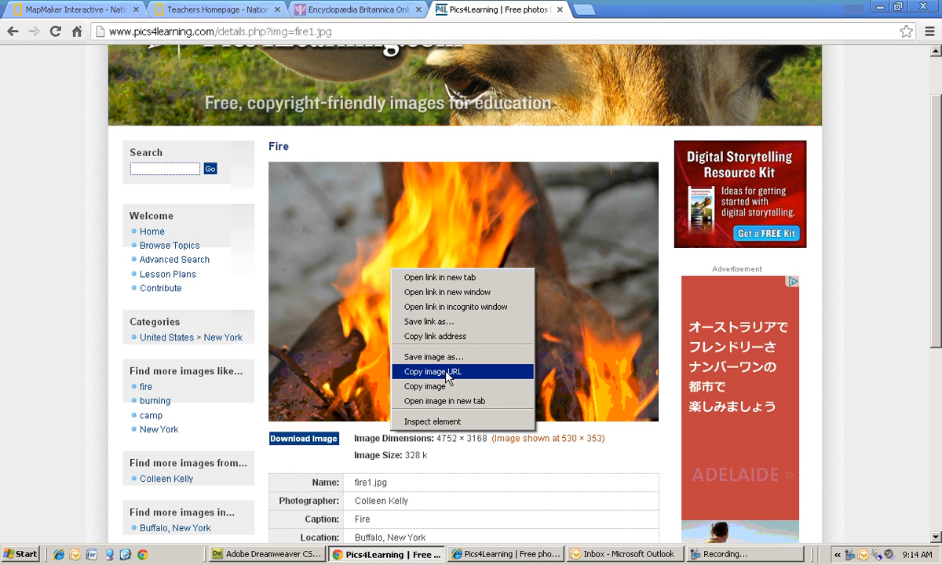
left_click(421, 373)
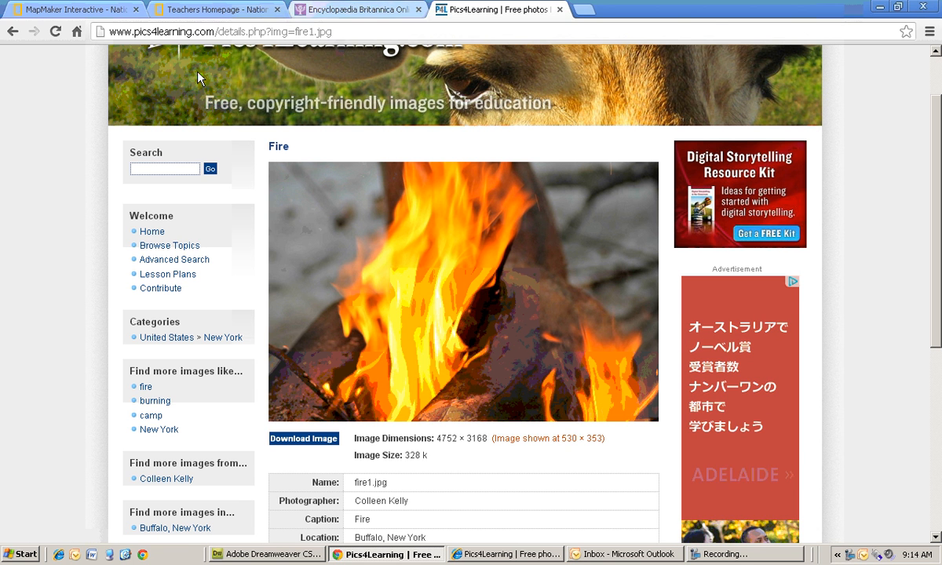
left_click(196, 11)
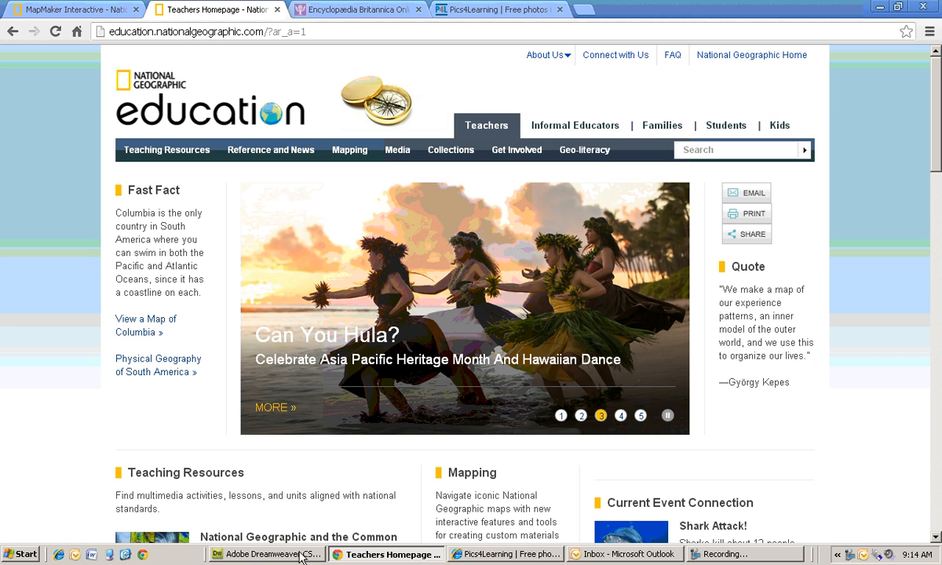
left_click(413, 555)
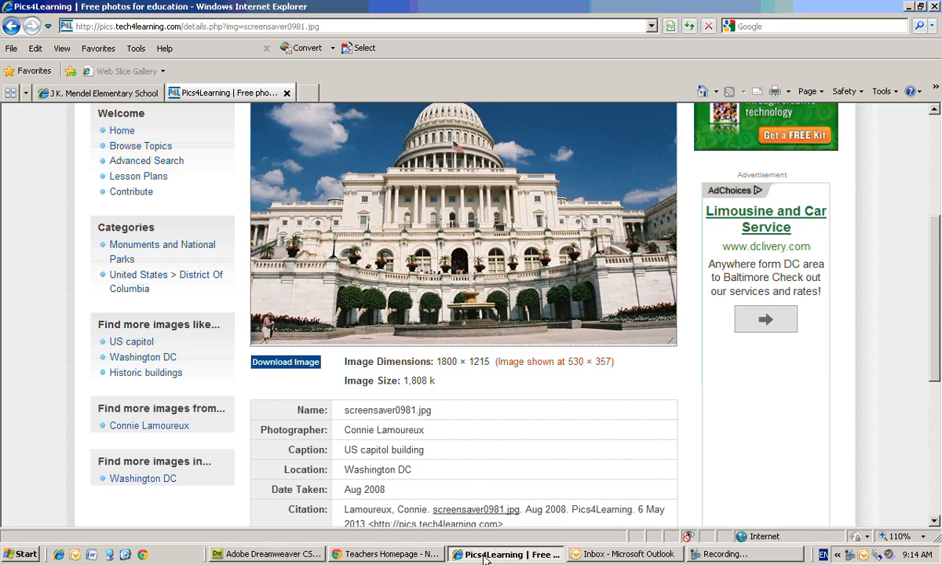
left_click(487, 554)
left_click(487, 555)
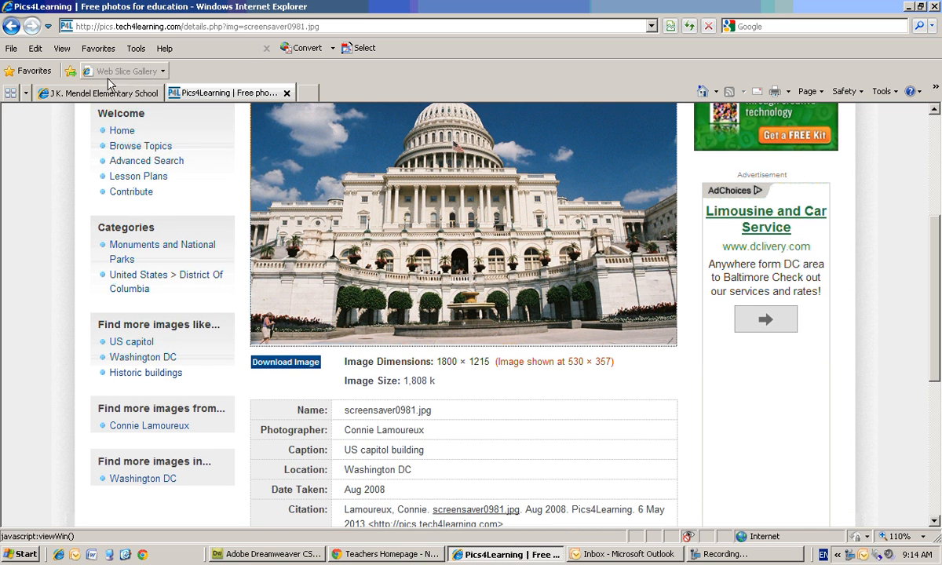
left_click(128, 93)
left_click(196, 93)
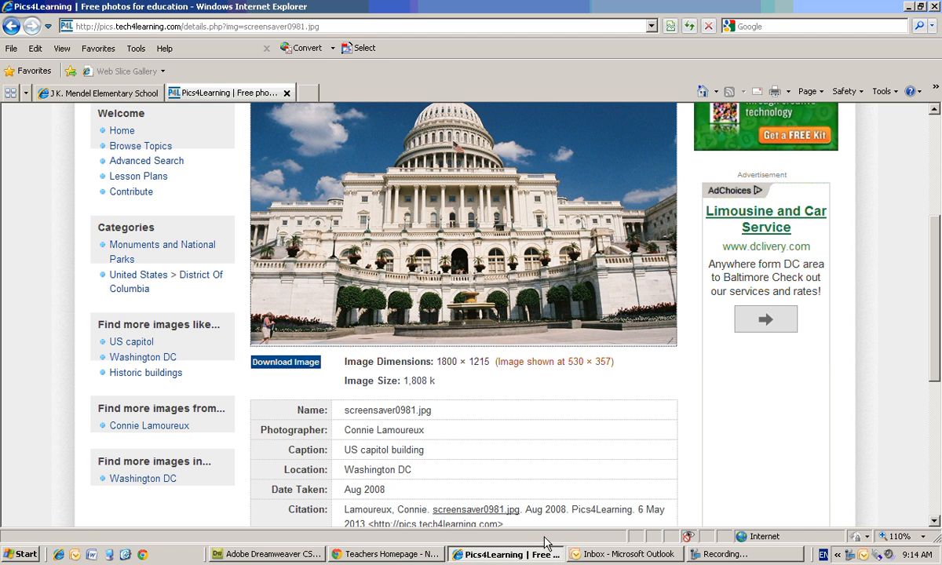
left_click(376, 554)
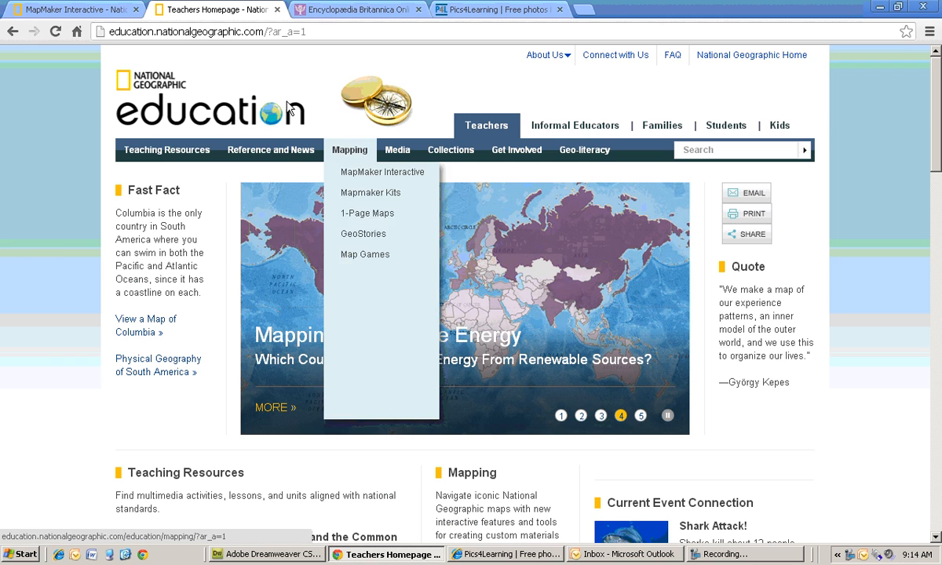
left_click(366, 11)
left_click(67, 10)
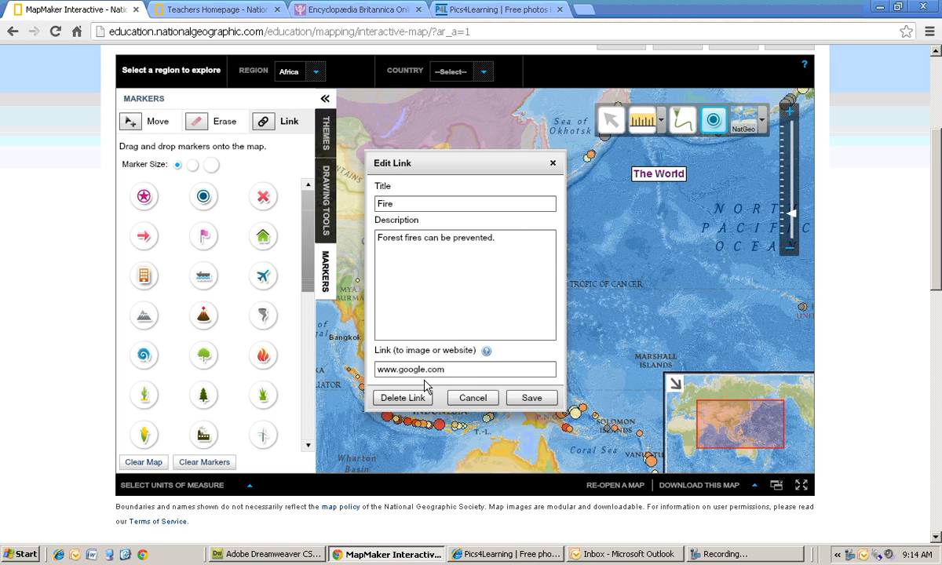
- Replace the Fire marker's link with the pasted Fire photo image URL, save it, and close the popup
left_click_drag(444, 369, 357, 369)
right_click(441, 366)
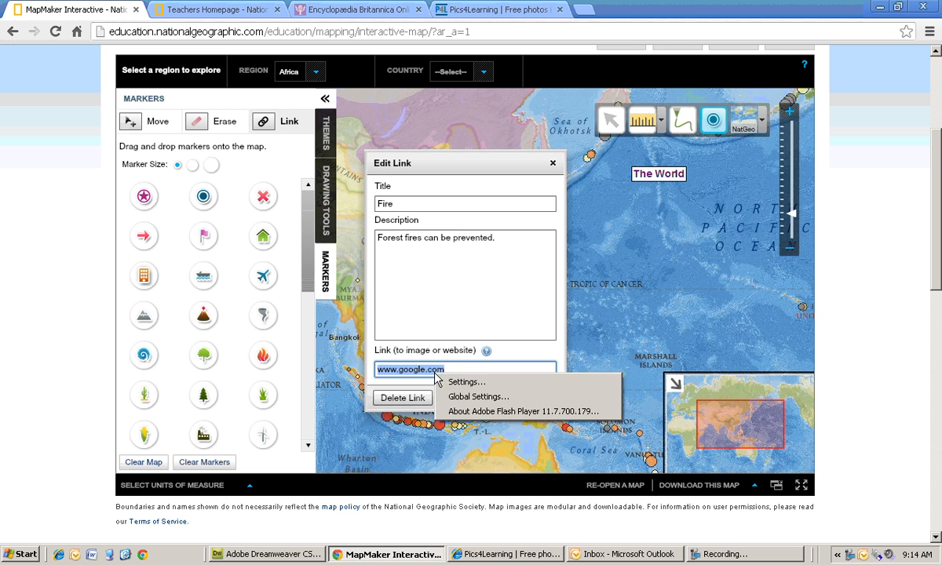
key("Escape")
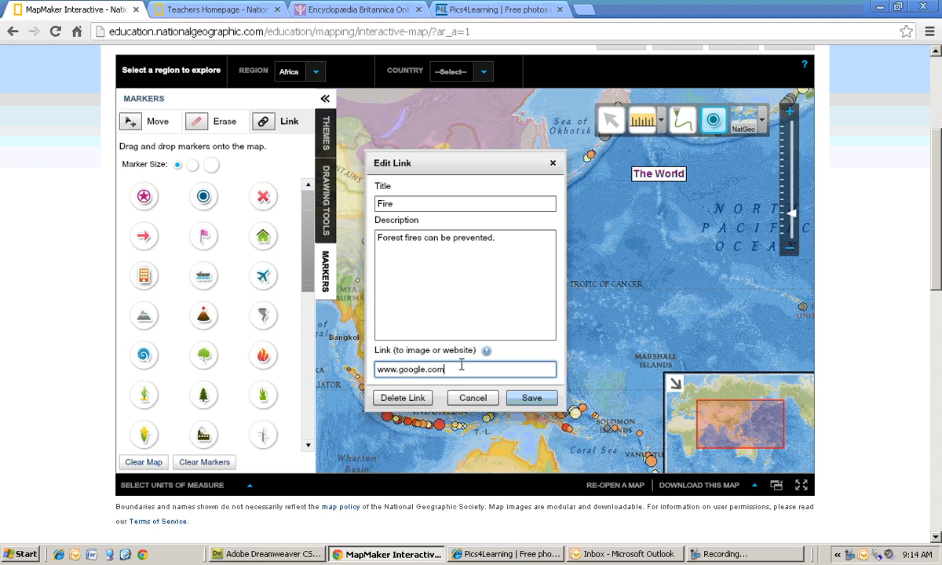
key("BackSpace")
key("ctrl+v")
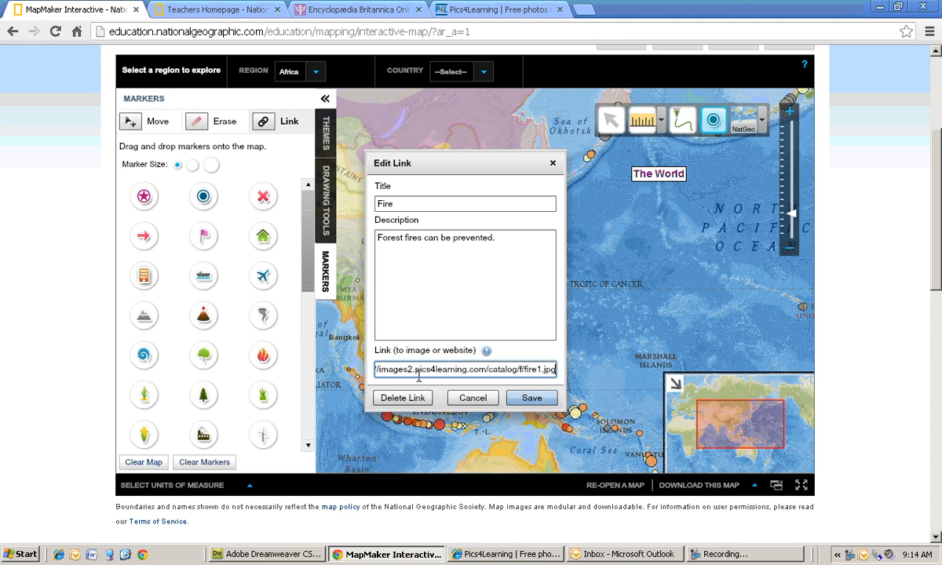
left_click(532, 398)
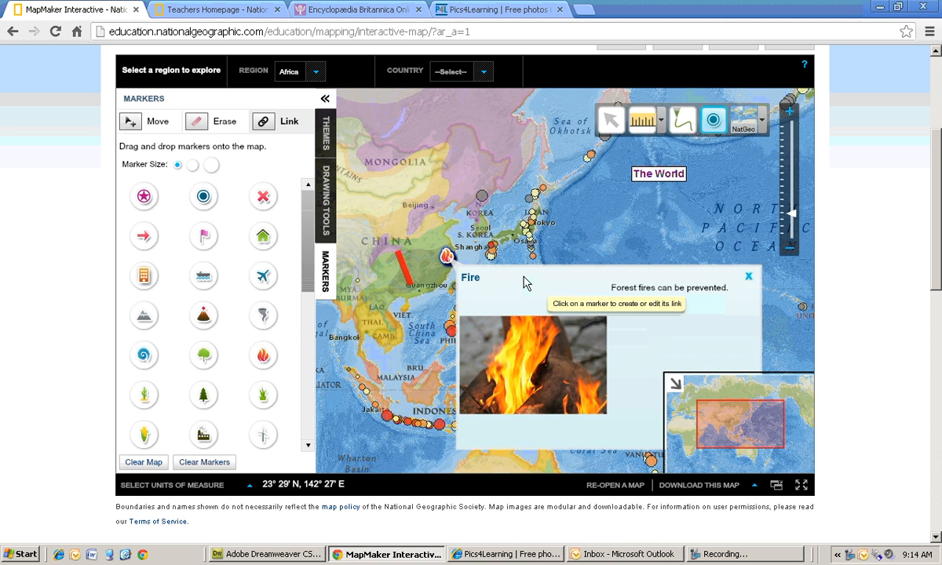
left_click(748, 278)
- Copy the image URL of the US capitol building photo from its picture properties on Pics4Learning
left_click(506, 555)
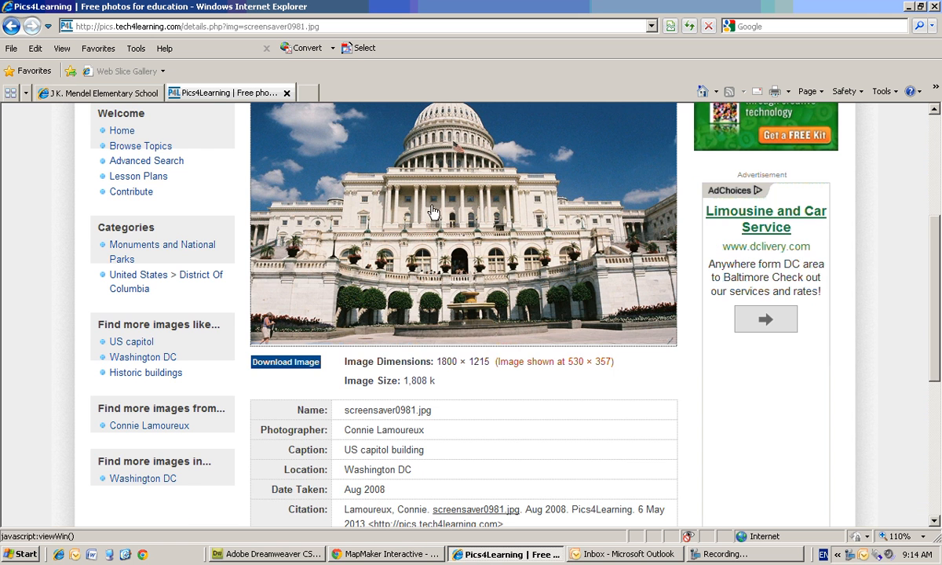
scroll(433, 212, "up", 3)
right_click(435, 253)
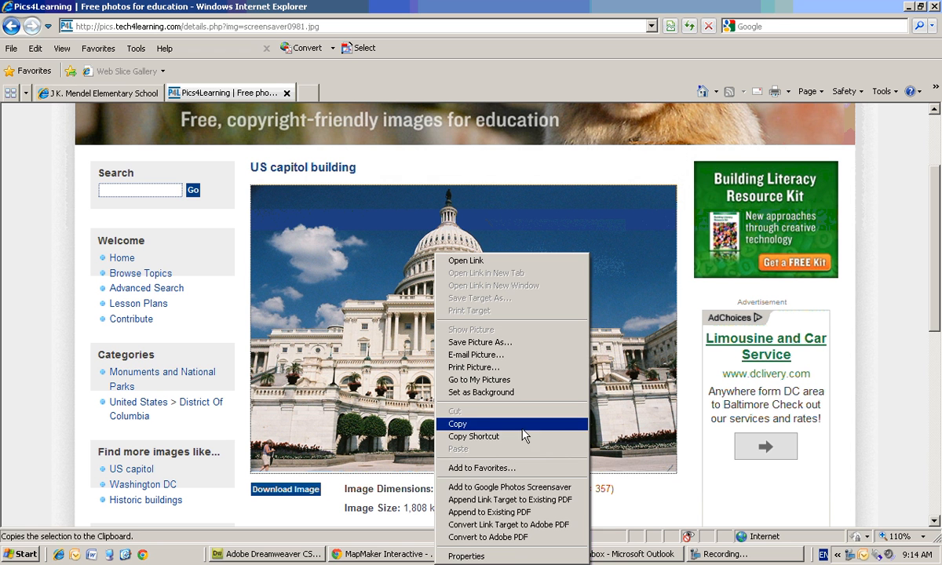
left_click(507, 558)
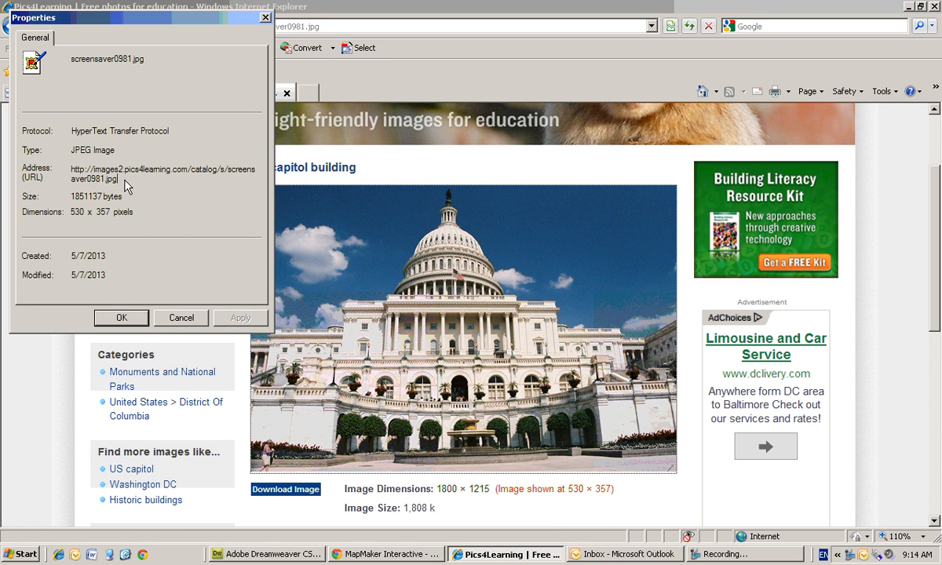
left_click_drag(118, 179, 79, 176)
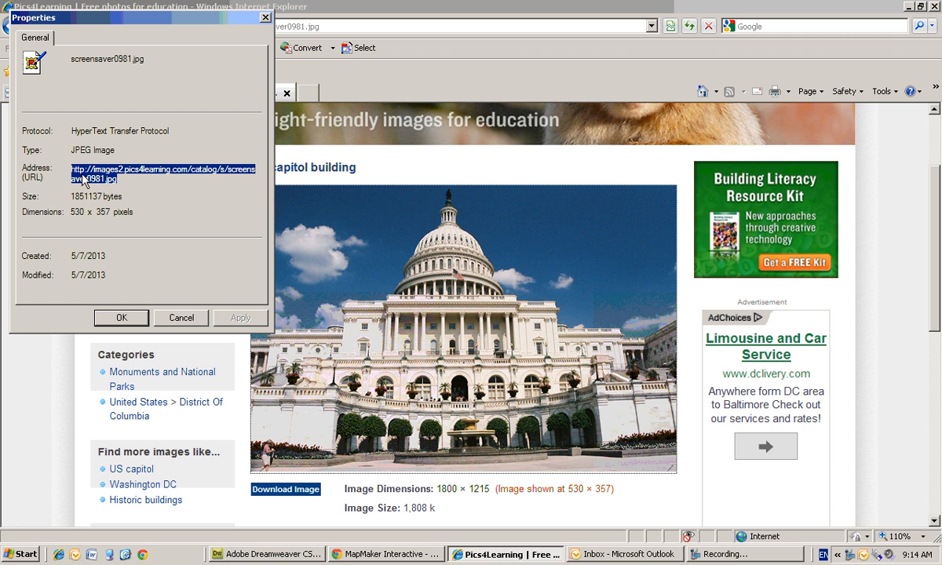
right_click(82, 178)
left_click(103, 213)
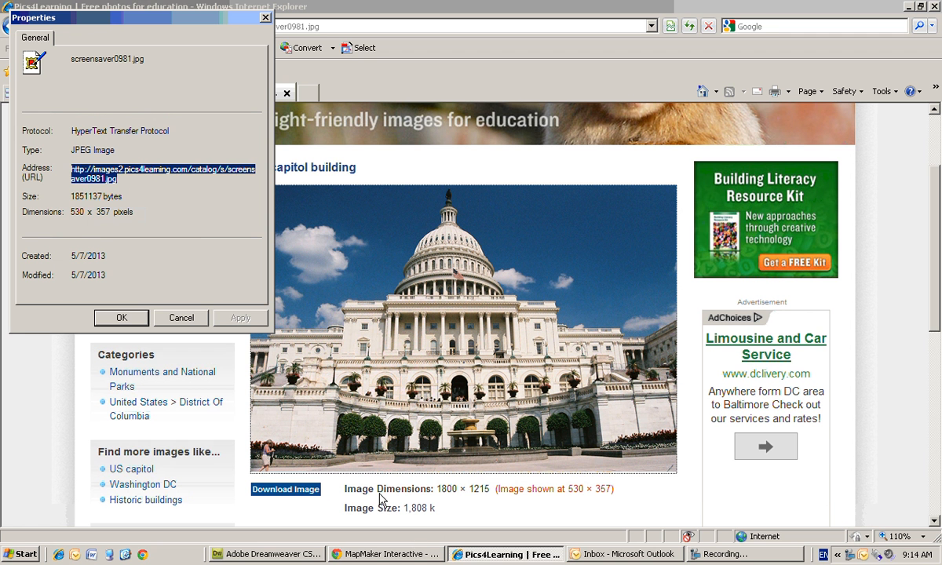
left_click(488, 556)
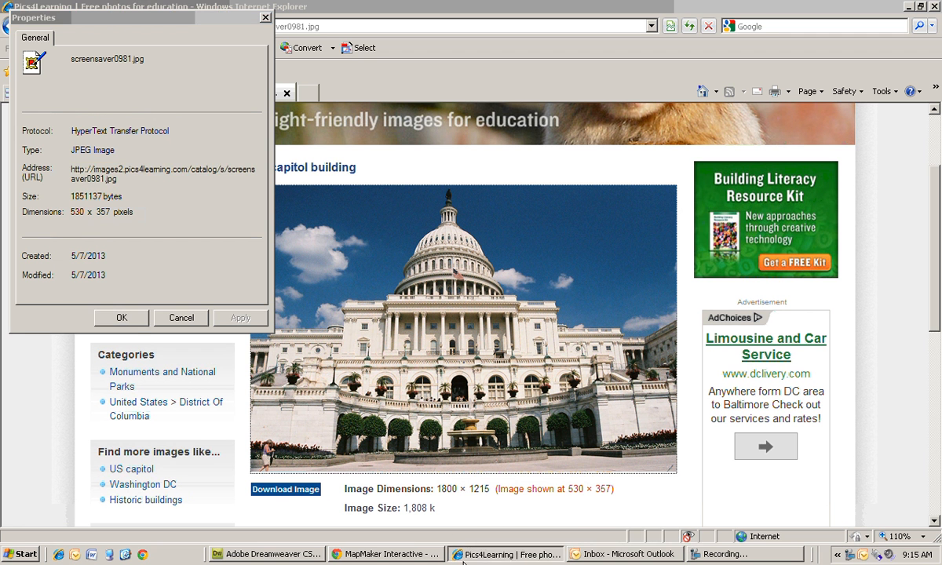
left_click(138, 323)
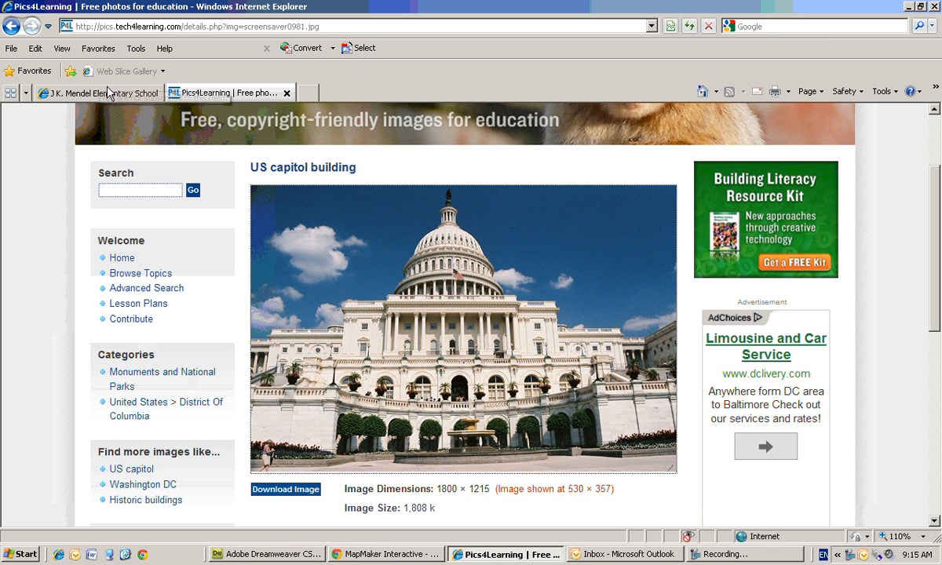
- Link the house marker to the US capitol image URL with title My House and description My house, then save
left_click(377, 556)
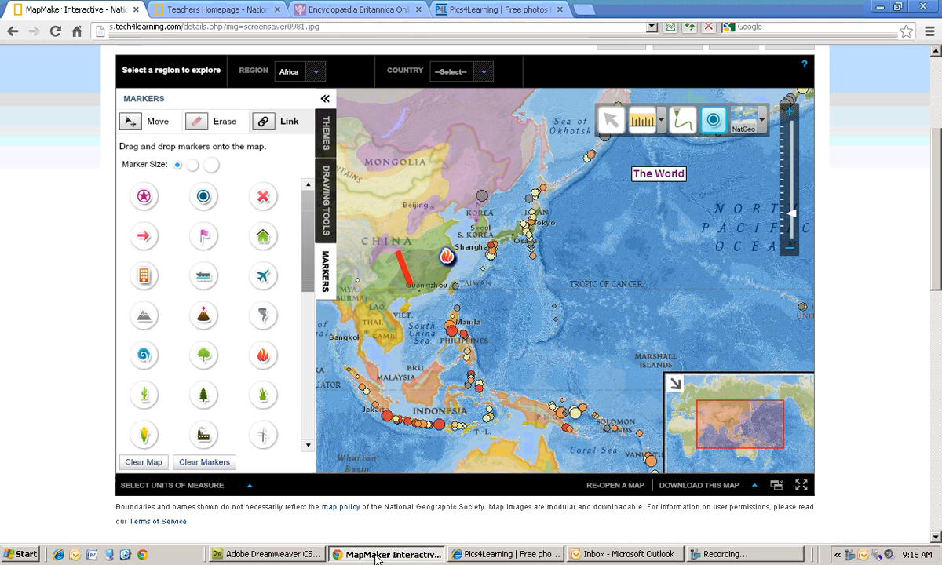
left_click(446, 256)
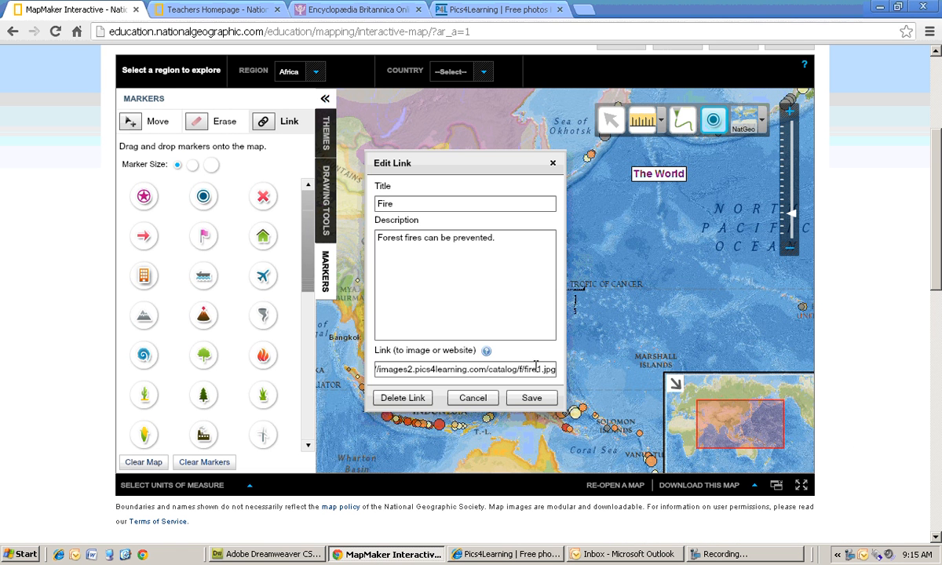
left_click(532, 398)
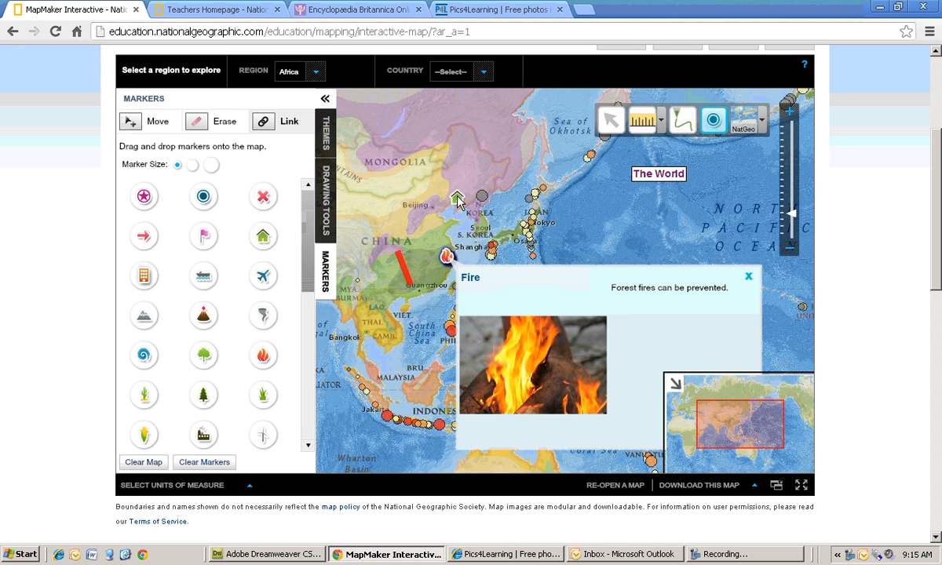
left_click(458, 200)
left_click(411, 365)
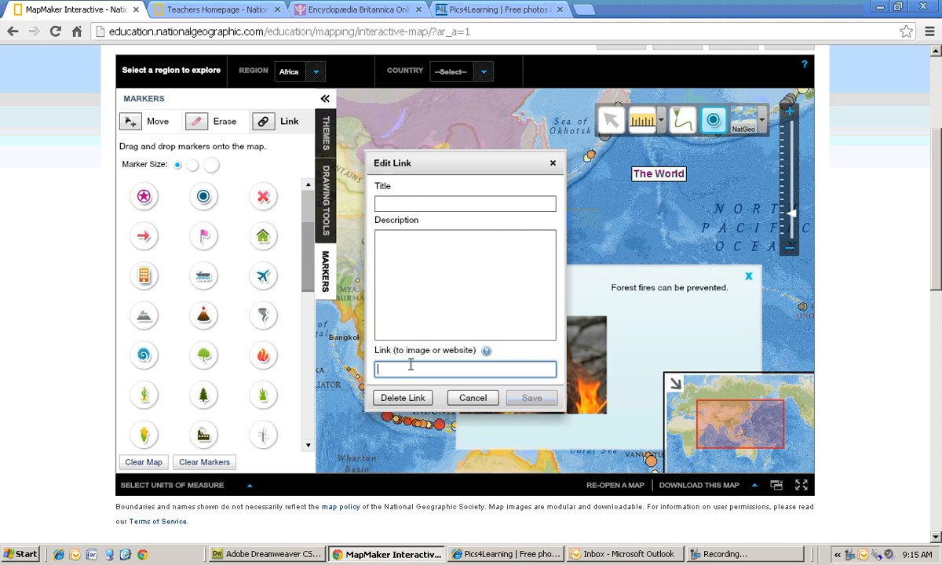
key("ctrl+v")
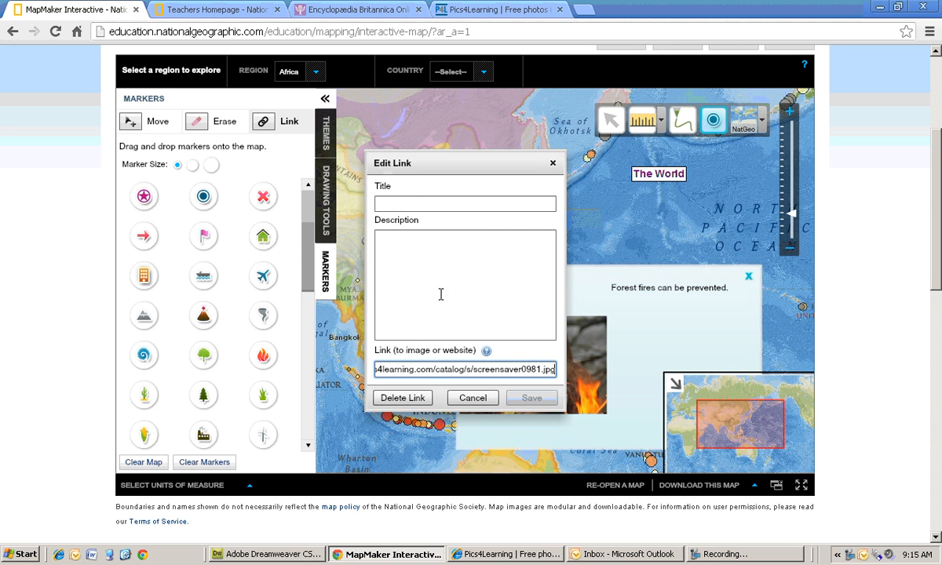
left_click(412, 264)
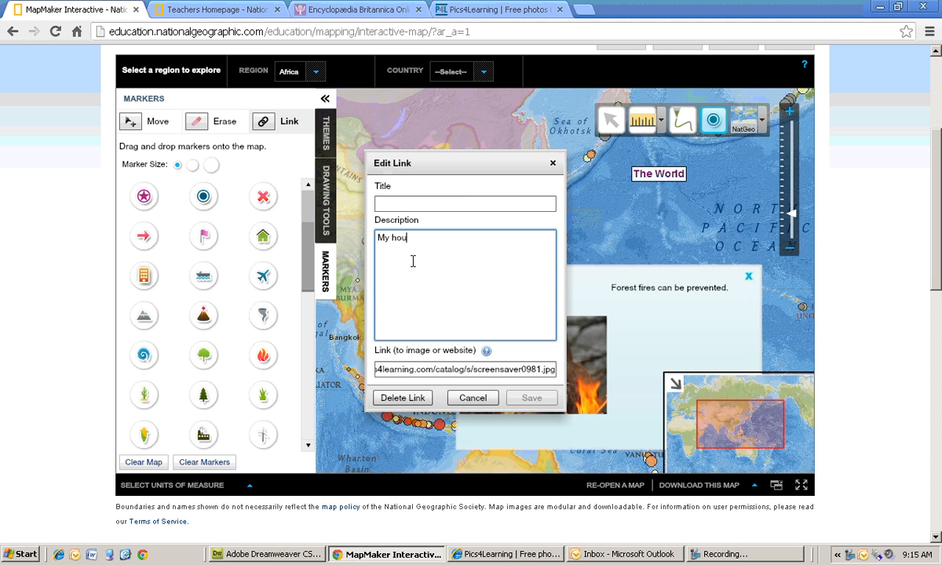
left_click(409, 202)
type("My ")
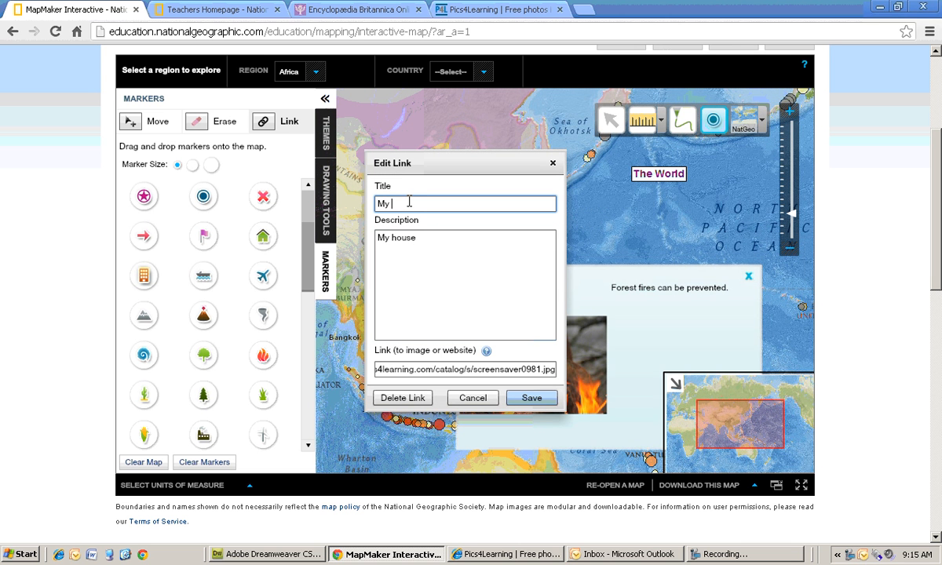
type("House")
left_click(531, 398)
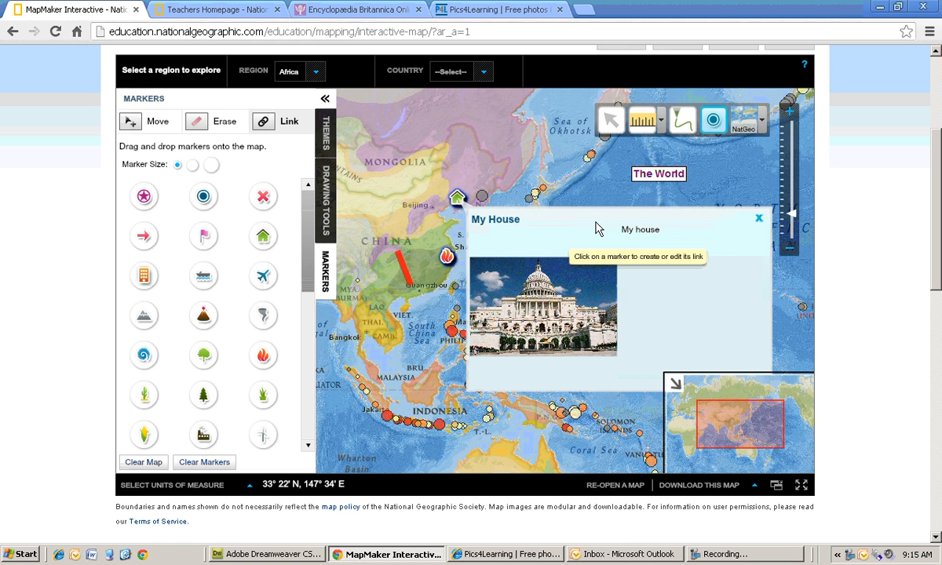
left_click(758, 218)
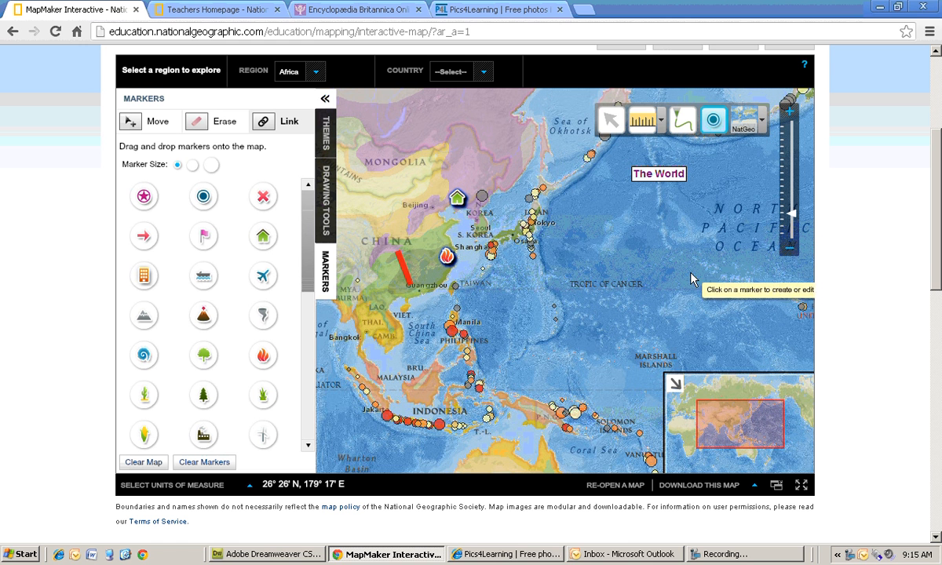
- View the map in full screen, reopen the My House marker's link, then return to normal view and close it
scroll(549, 271, "up", 3)
scroll(605, 311, "down", 5)
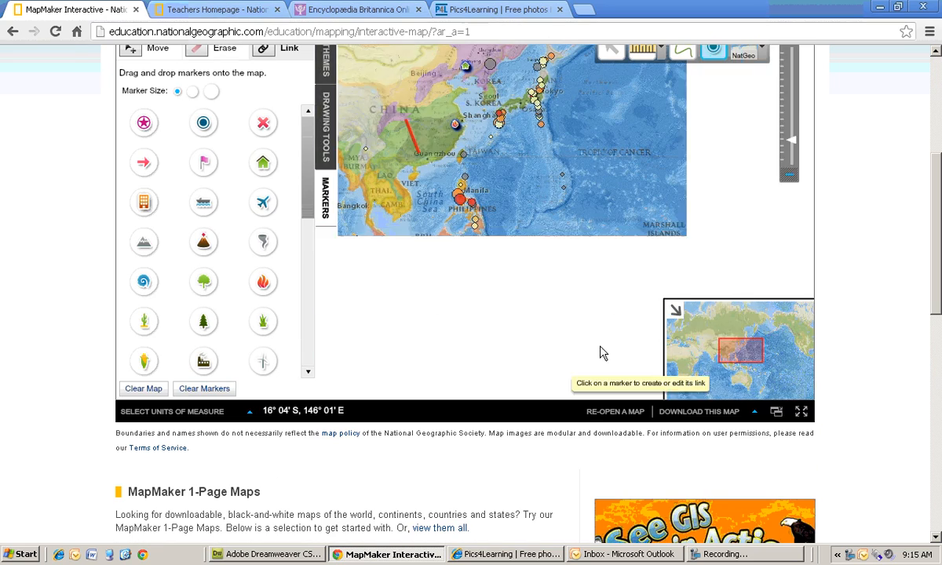
left_click(802, 413)
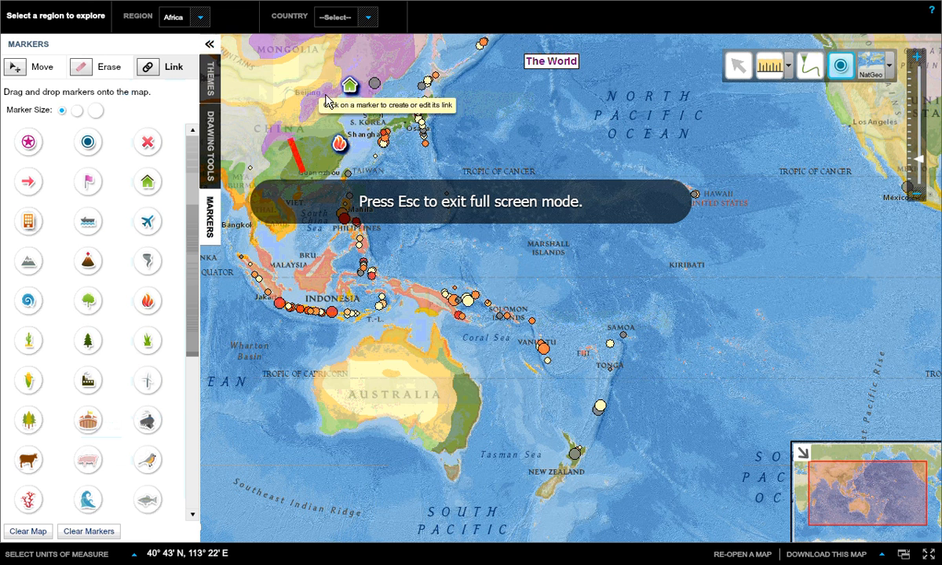
left_click(355, 93)
left_click(431, 275)
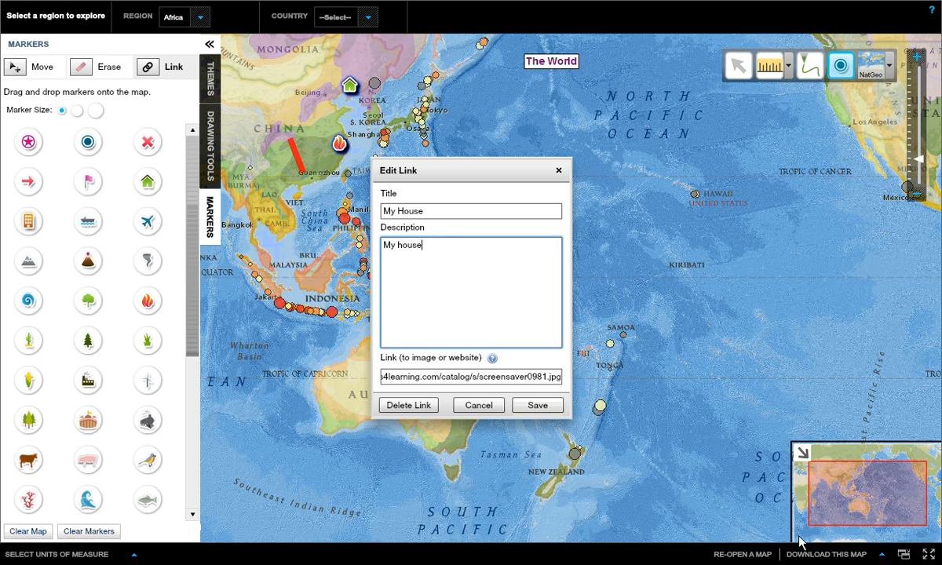
left_click(929, 555)
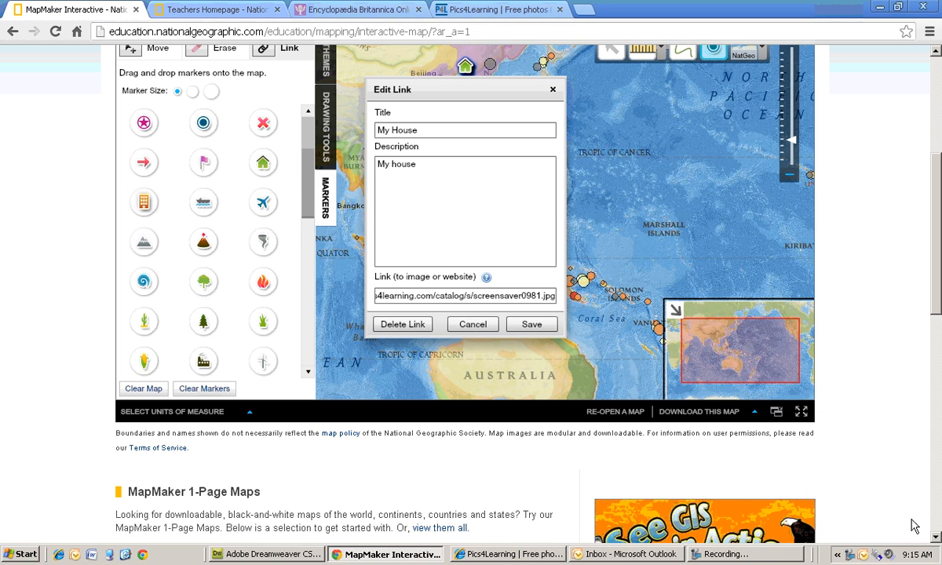
scroll(937, 321, "up", 2)
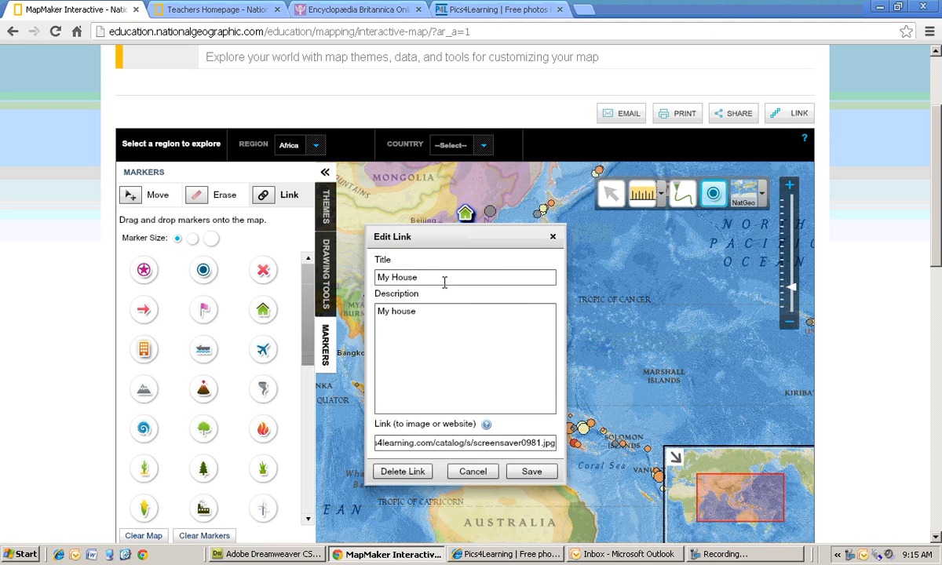
left_click(553, 236)
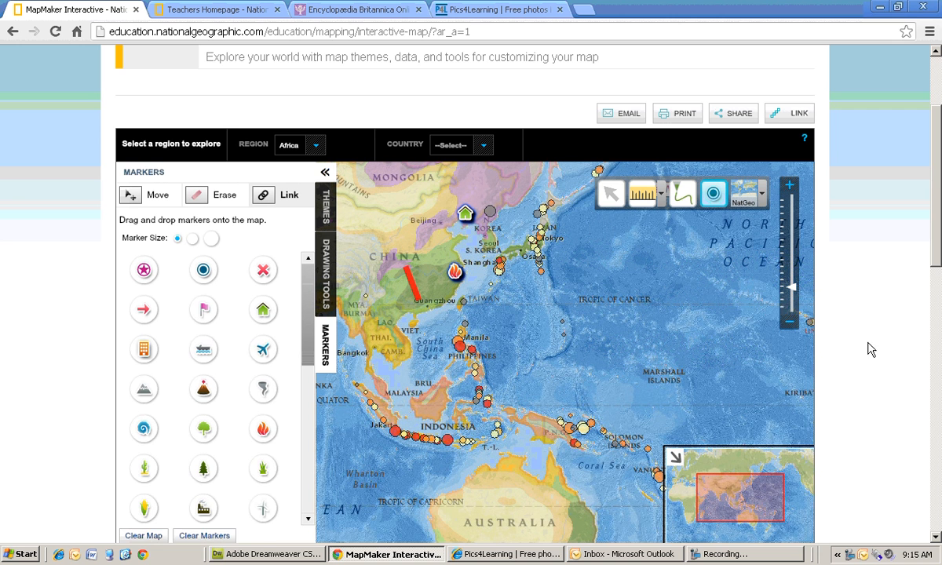
- Download the map as an XML file you can re-open
scroll(861, 387, "down", 1)
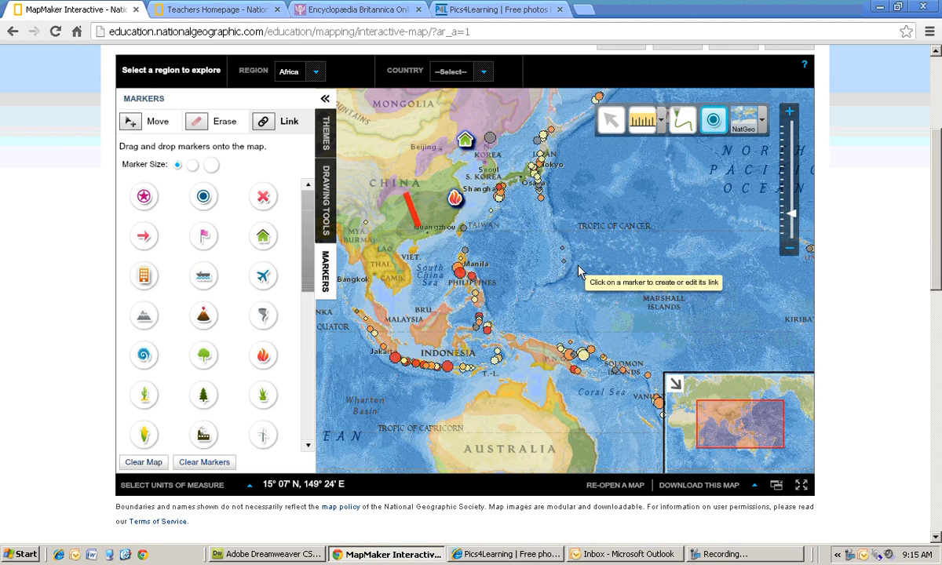
left_click(741, 485)
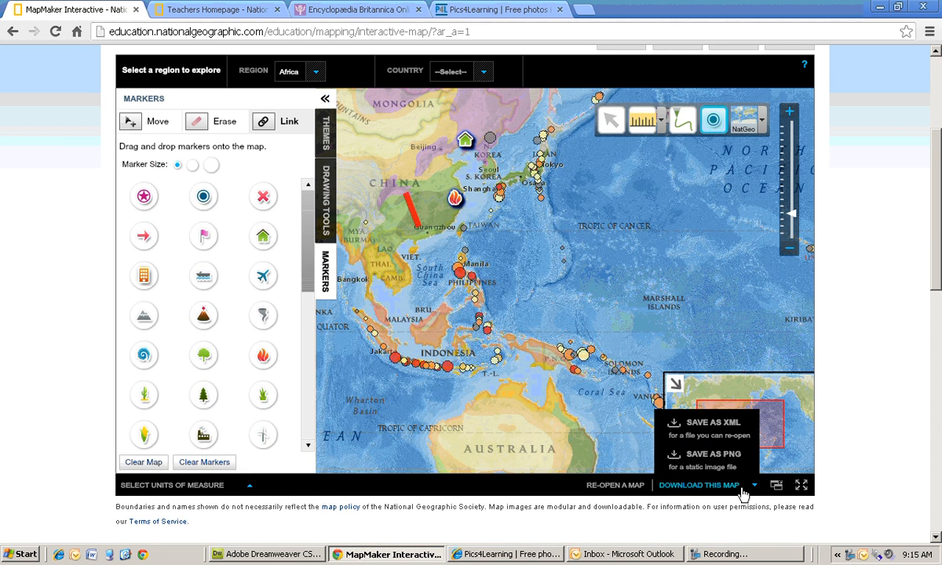
left_click(736, 438)
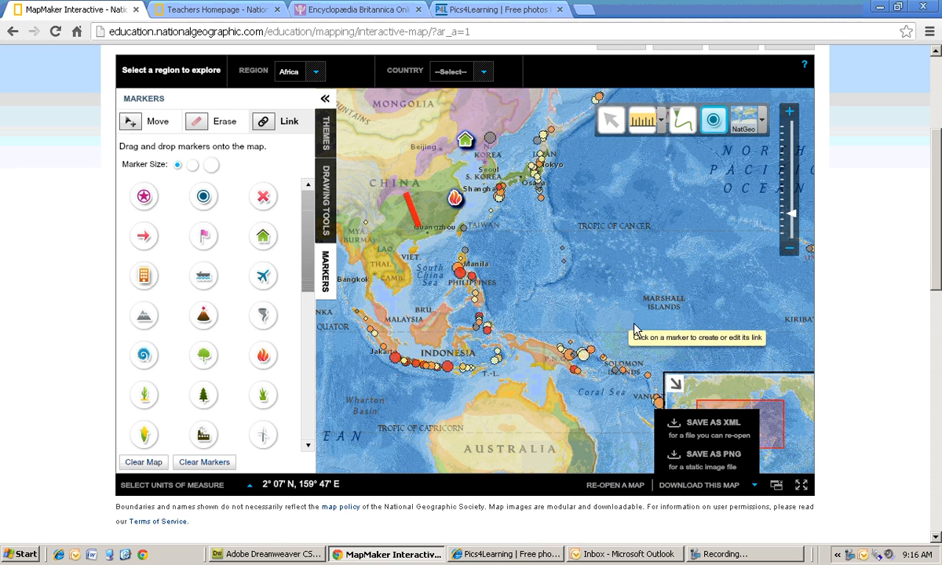
- Display the shareable URL link for the current map page
scroll(852, 373, "up", 3)
scroll(846, 275, "down", 1)
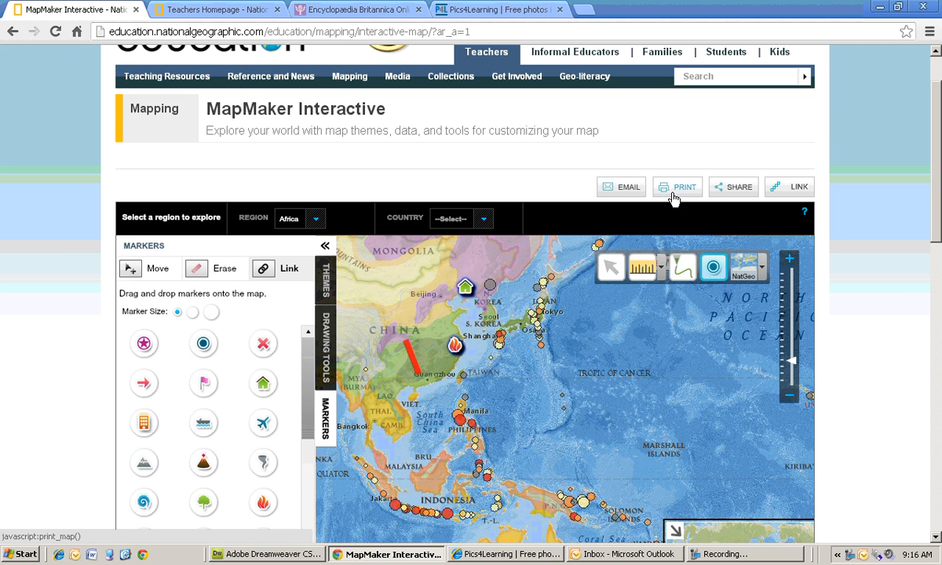
left_click(723, 196)
left_click(797, 188)
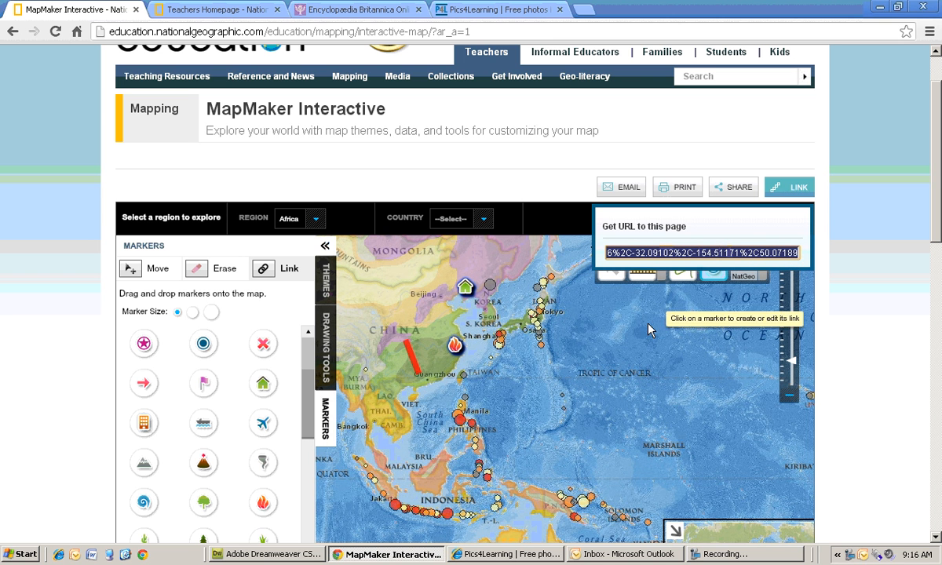
scroll(848, 407, "down", 1)
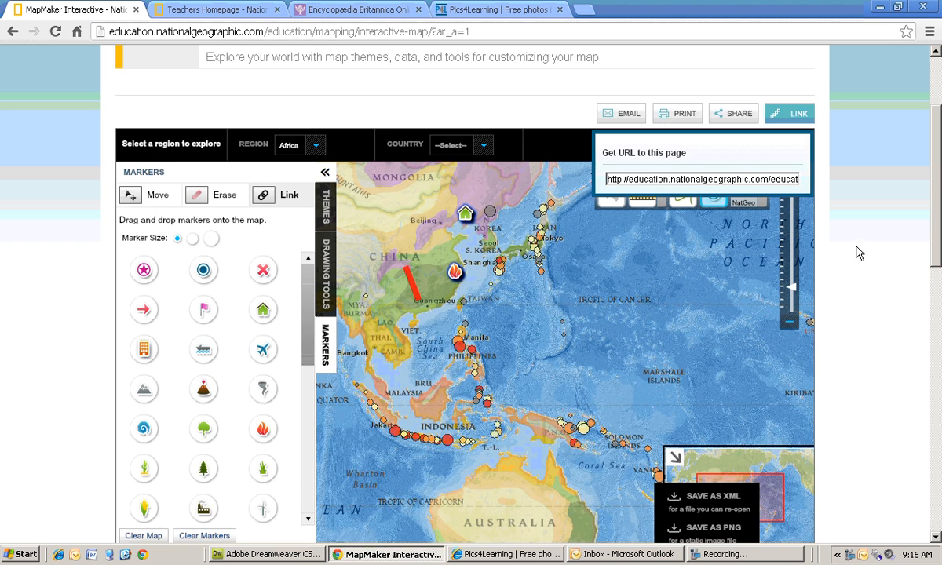
scroll(858, 254, "down", 1)
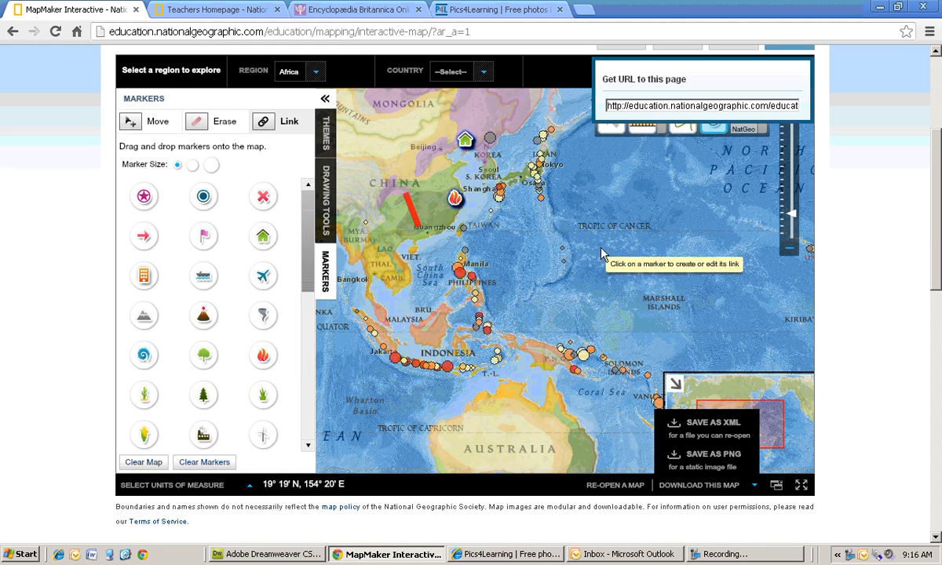
left_click_drag(564, 237, 698, 295)
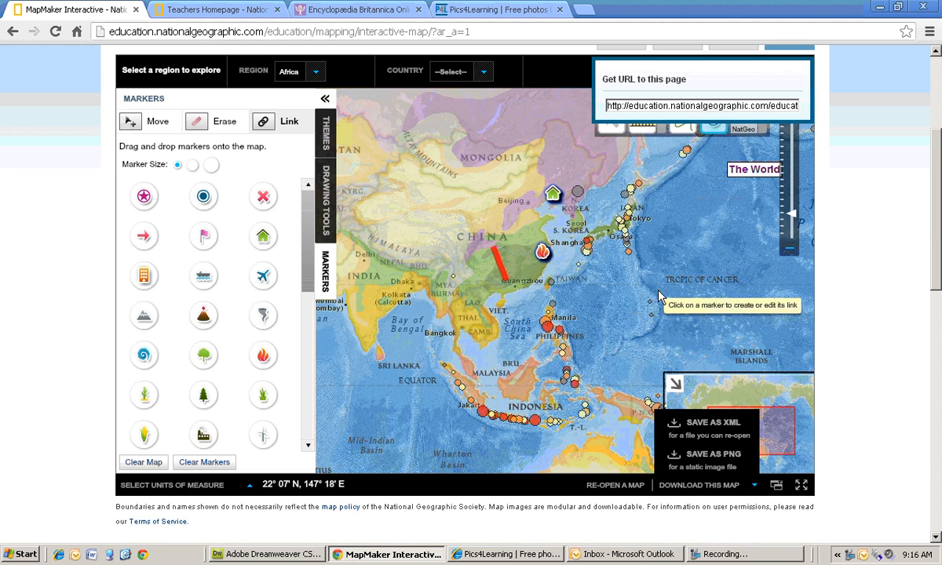